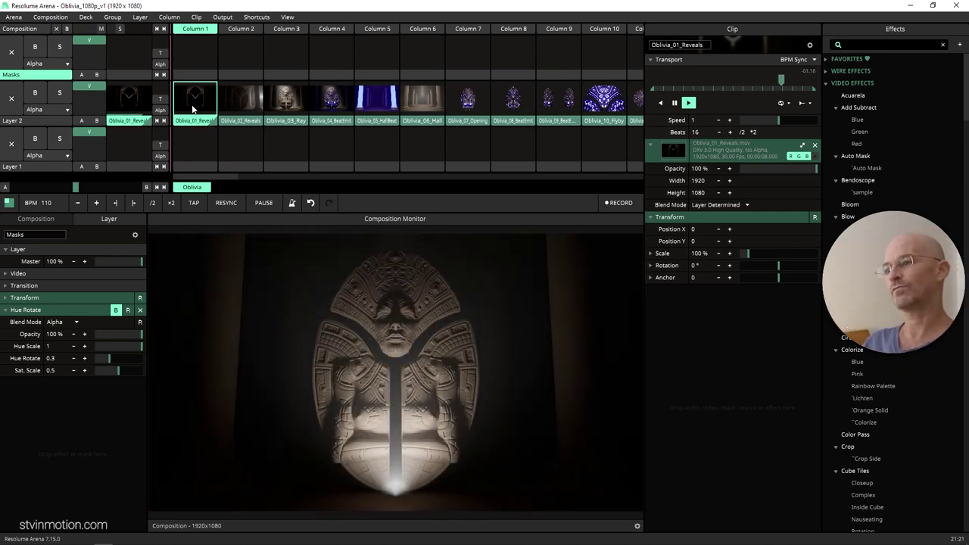
- Play the Layer 2 clips in turn from Oblivia_02_Reveals through Oblivia_06_Hall to preview the temple scenes
{"action": "left_click", "coordinate": [238, 105]}
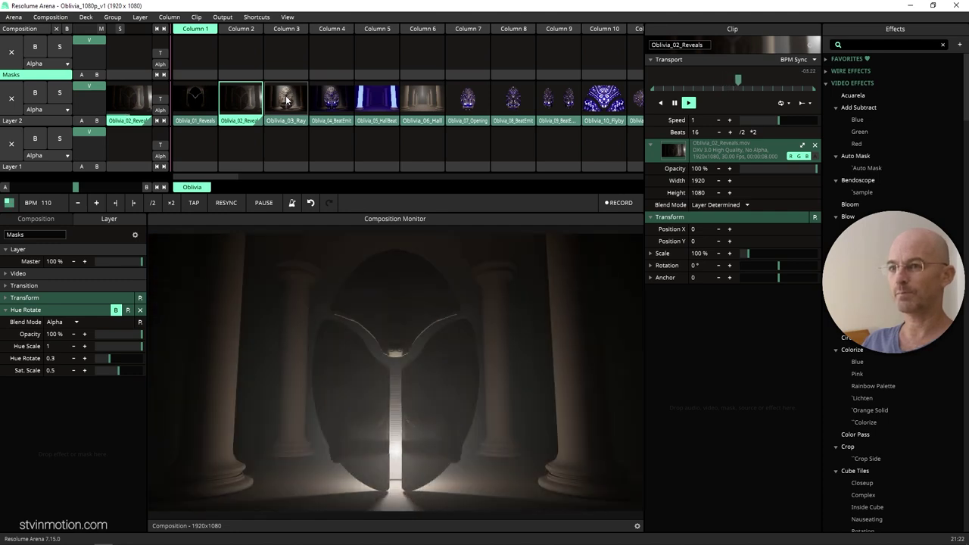
{"action": "left_click", "coordinate": [286, 99]}
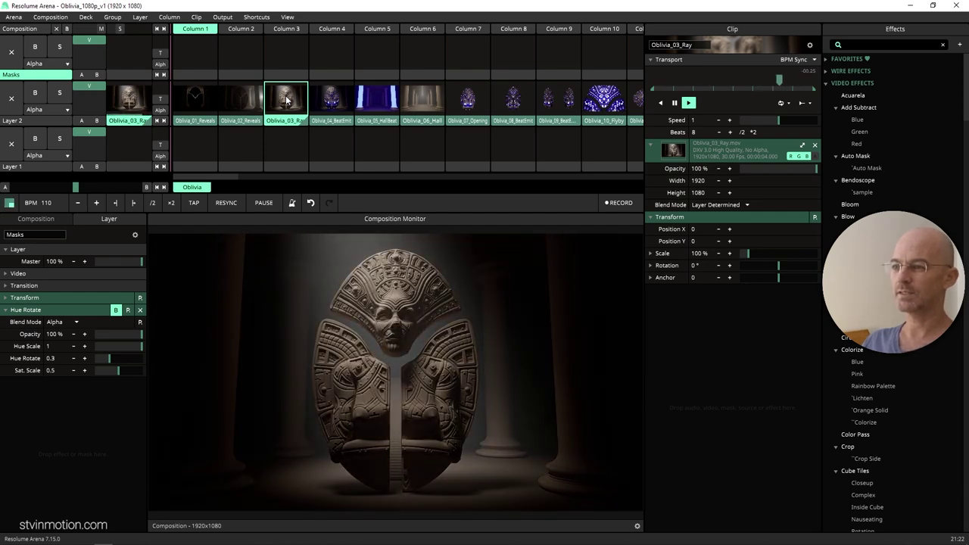
{"action": "left_click", "coordinate": [329, 99]}
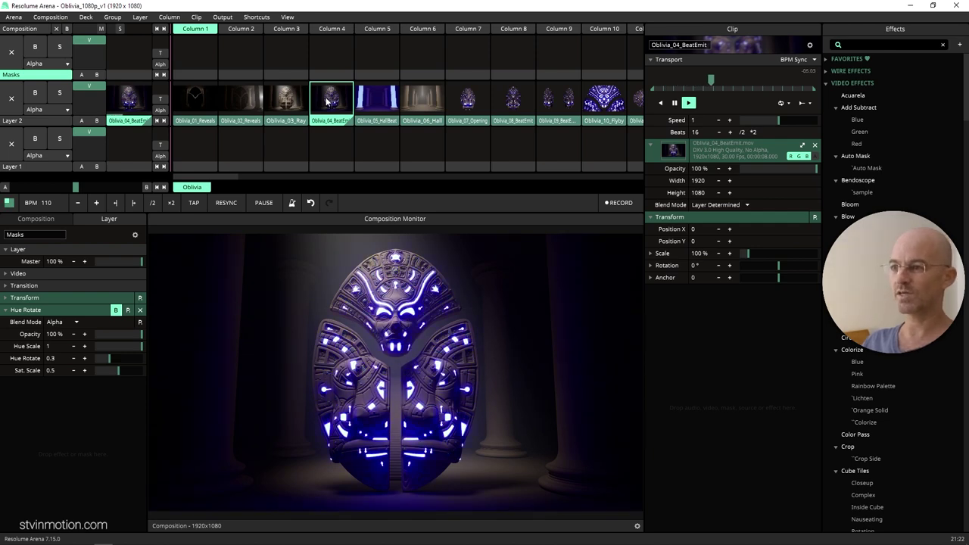
{"action": "left_click", "coordinate": [383, 102]}
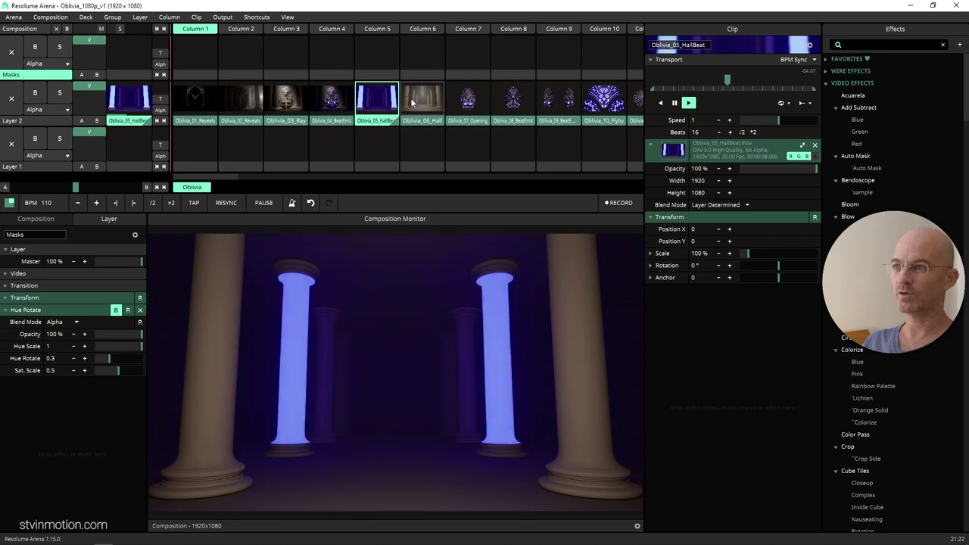
{"action": "left_click", "coordinate": [412, 99]}
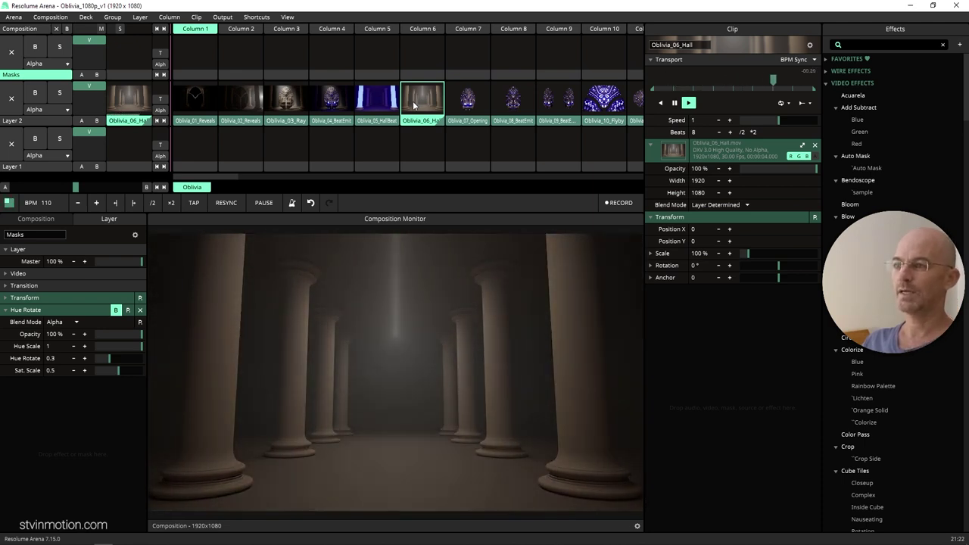
- Preview the alpha-channel clips on Layer 2 in turn, from Oblivia_07_Opening through Oblivia_10_Flyby
{"action": "left_click", "coordinate": [467, 101]}
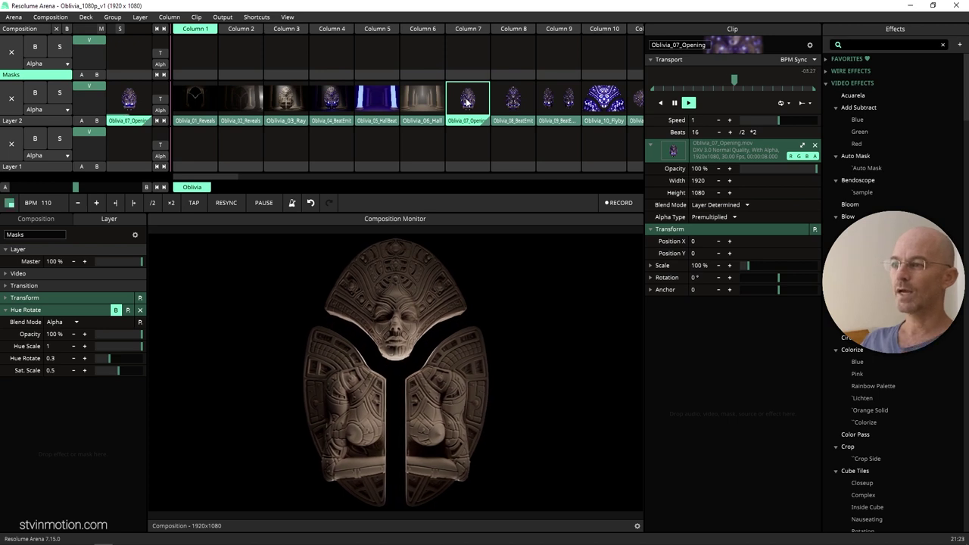
{"action": "left_click", "coordinate": [525, 105]}
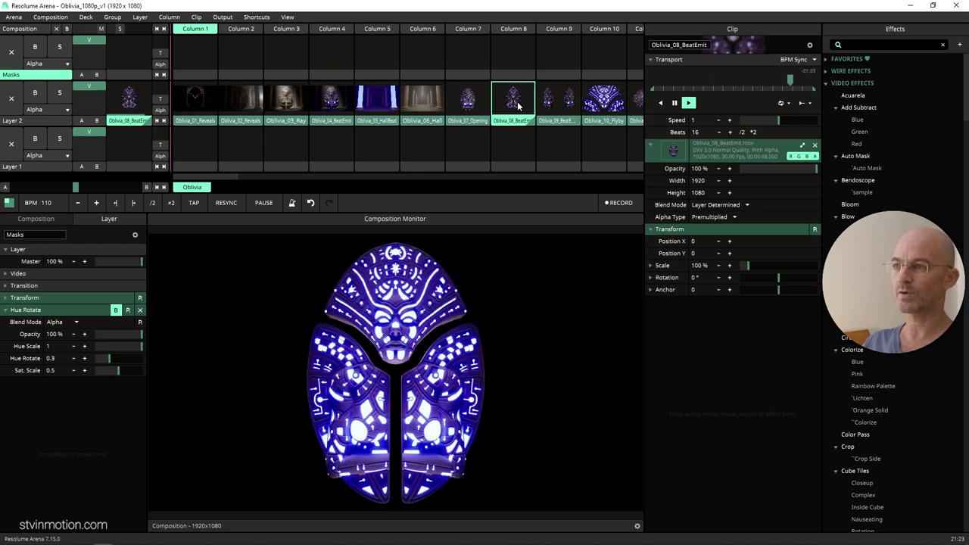
{"action": "left_click", "coordinate": [553, 105]}
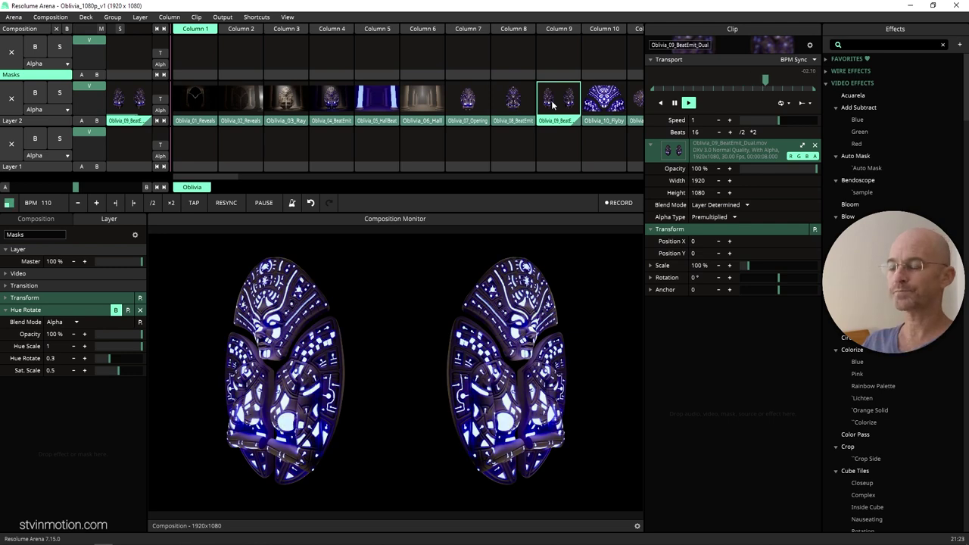
{"action": "left_click", "coordinate": [606, 108]}
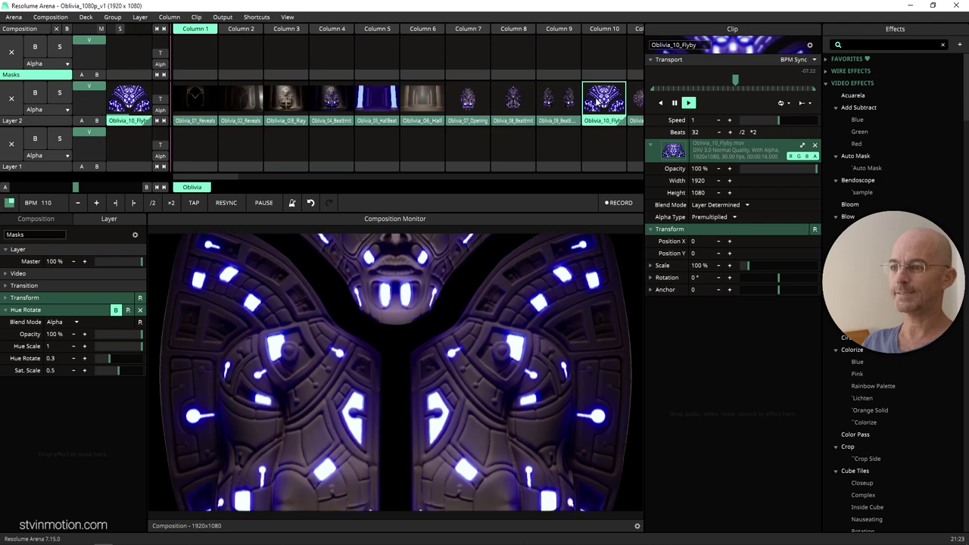
- Preview the three sideways clips Oblivia_Element_01, Oblivia_Element_02 and Oblivia_Element_03 on Layer 2
{"action": "scroll", "coordinate": [598, 101], "scroll_direction": "right", "scroll_amount": 4}
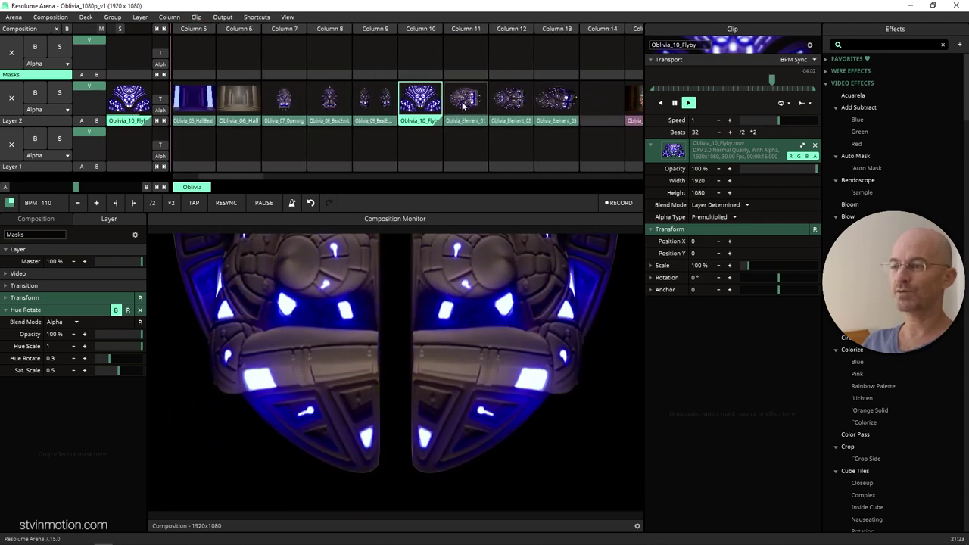
{"action": "left_click", "coordinate": [463, 101]}
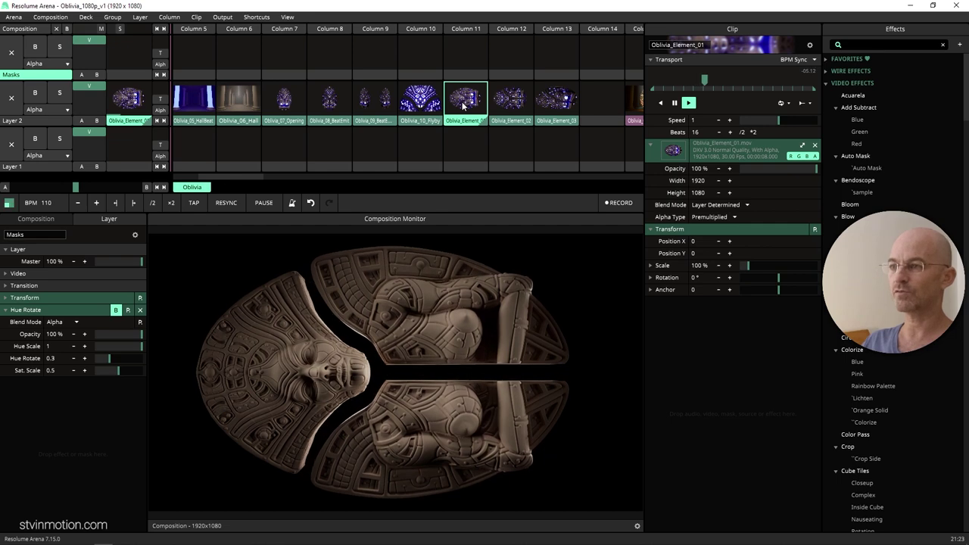
{"action": "left_click", "coordinate": [515, 102]}
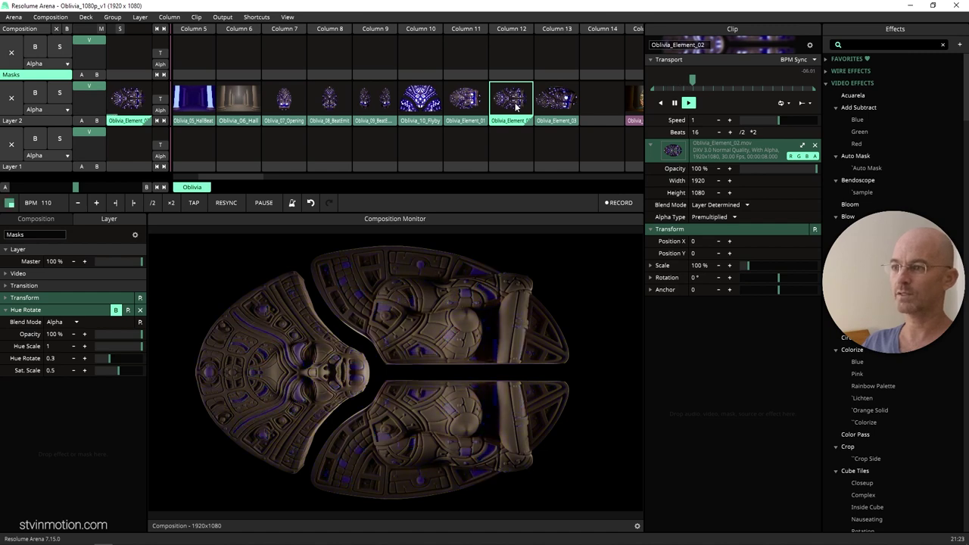
{"action": "left_click", "coordinate": [556, 102]}
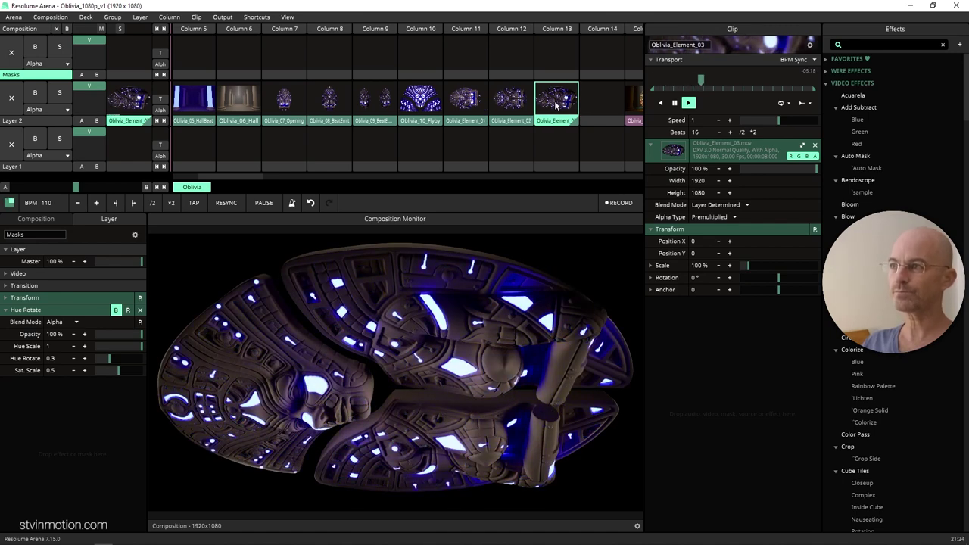
- Preview the recolored Oblivia_04_BeatEmit variants on Layer 2, from column 15 through column 17
{"action": "scroll", "coordinate": [530, 95], "scroll_direction": "right", "scroll_amount": 5}
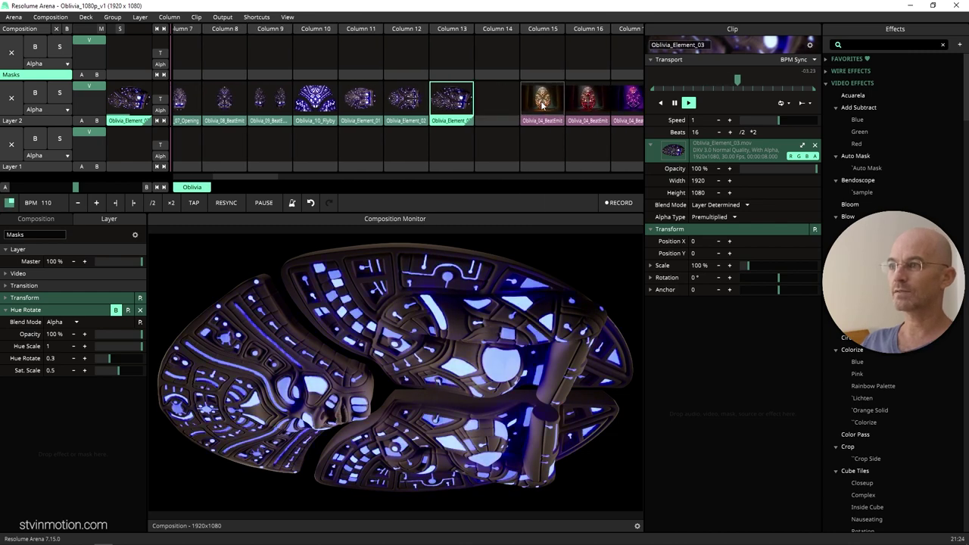
{"action": "scroll", "coordinate": [526, 90], "scroll_direction": "right", "scroll_amount": 2}
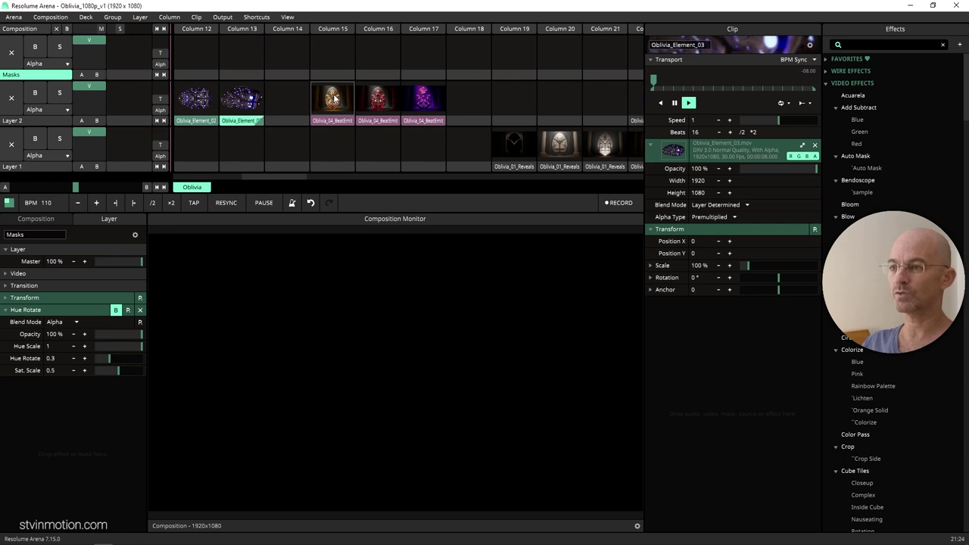
{"action": "left_click", "coordinate": [334, 98]}
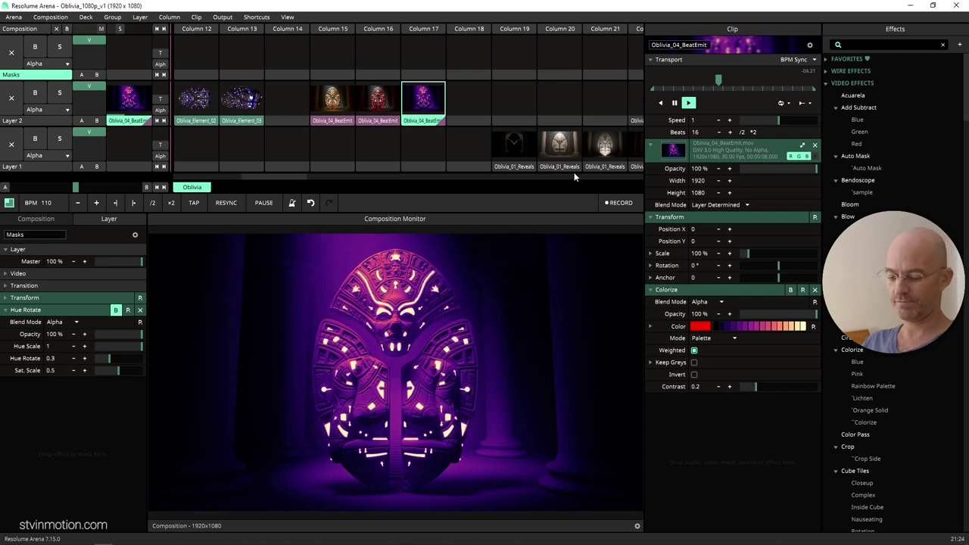
- Play Oblivia_01_Reveals from column 19 on Layer 1 and turn on that layer's Hue Rotate effect
{"action": "scroll", "coordinate": [477, 127], "scroll_direction": "right", "scroll_amount": 5}
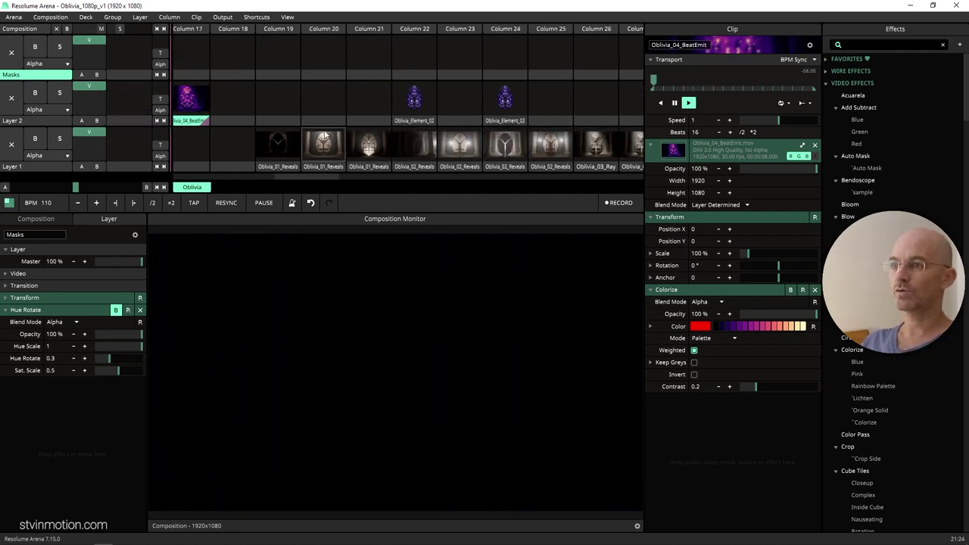
{"action": "left_click", "coordinate": [277, 144]}
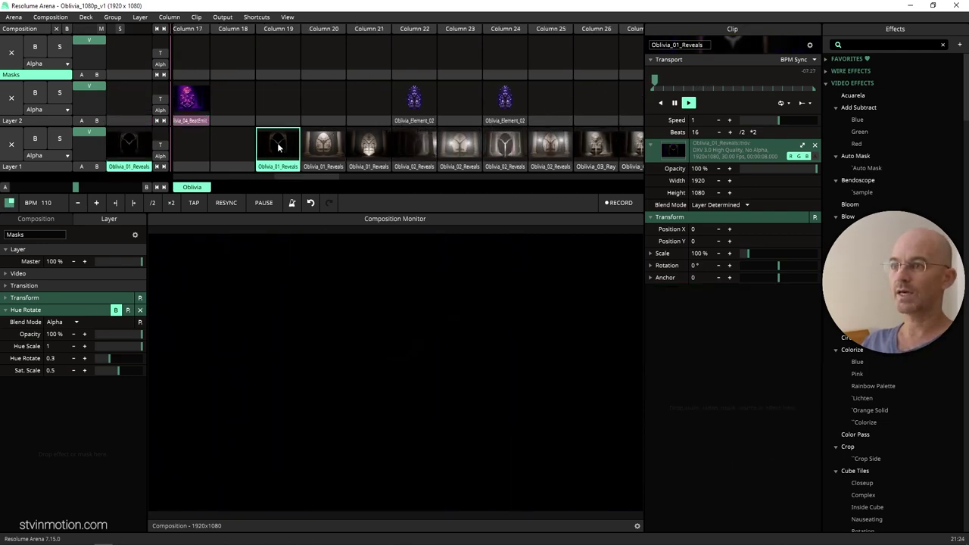
{"action": "left_click", "coordinate": [19, 167]}
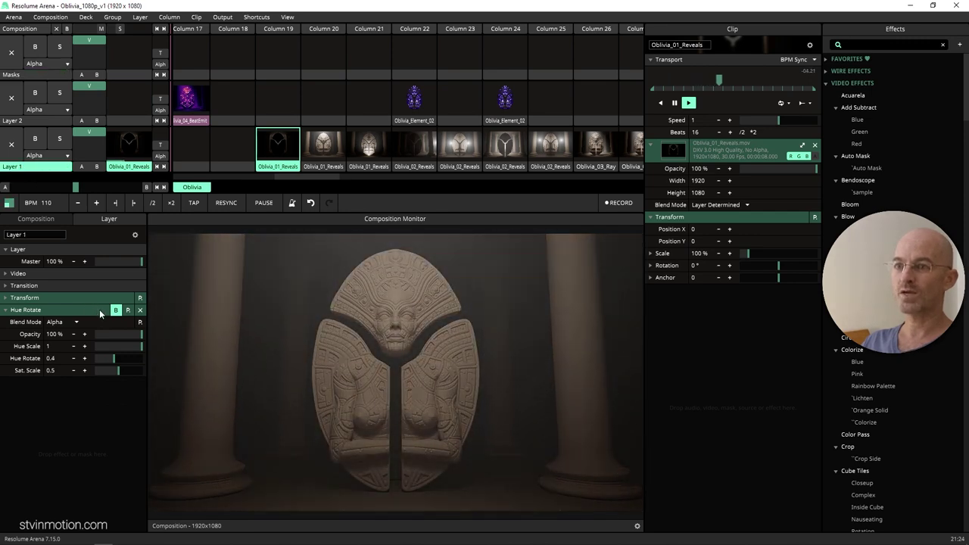
{"action": "left_click", "coordinate": [115, 310]}
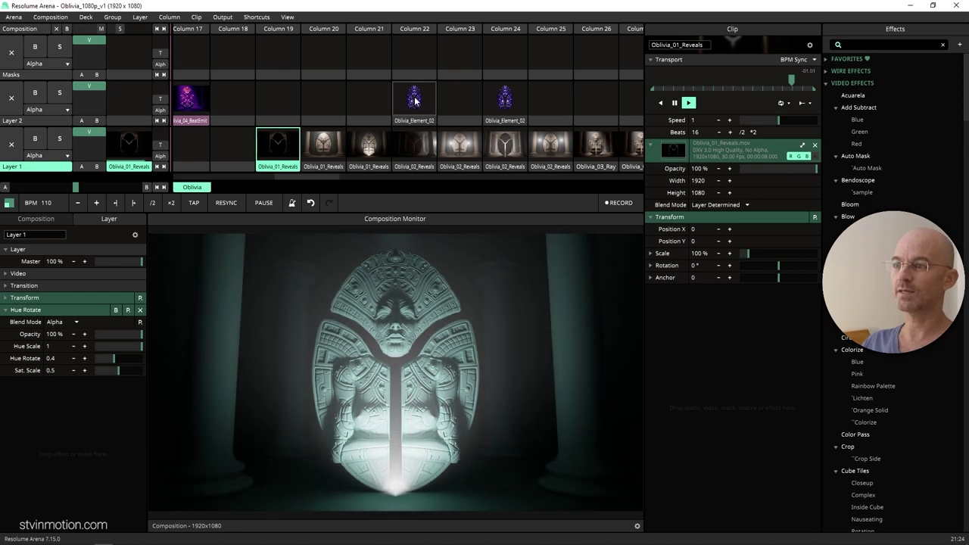
- Overlay Oblivia_Element_02 from column 22 on Layer 2 with that layer's Hue Rotate effect active
{"action": "left_click", "coordinate": [414, 101]}
{"action": "left_click", "coordinate": [35, 119]}
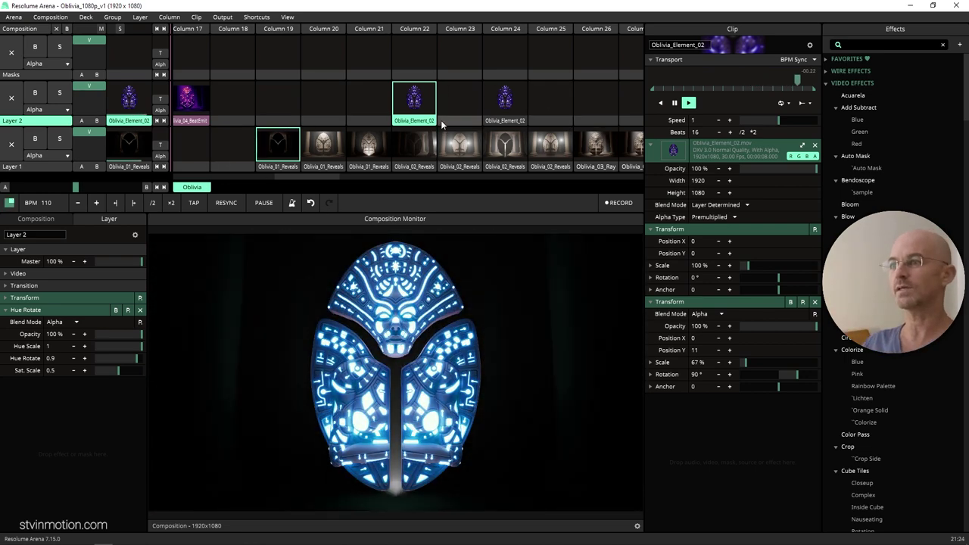
- Bypass the Hue Rotate effect on both Layer 1 and Layer 2
{"action": "left_click", "coordinate": [50, 164]}
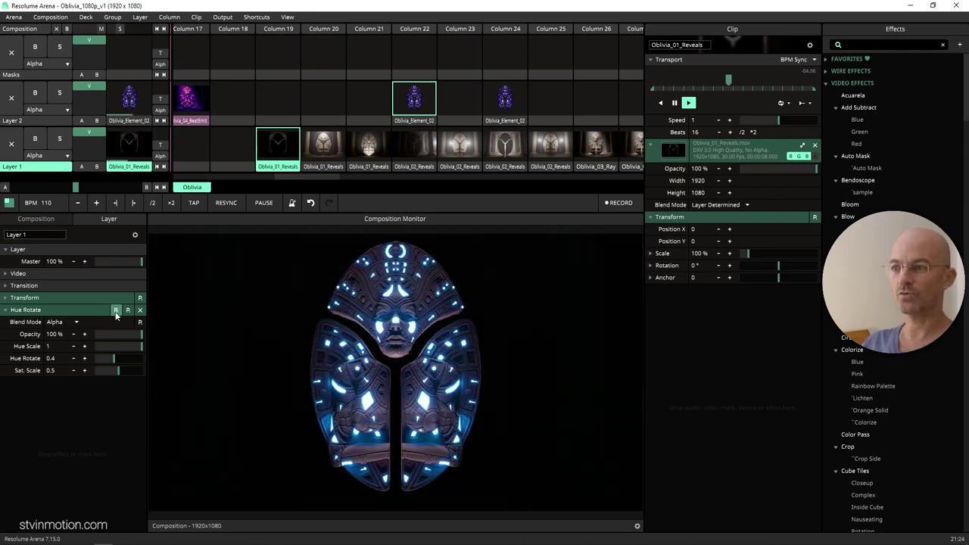
{"action": "left_click", "coordinate": [115, 310]}
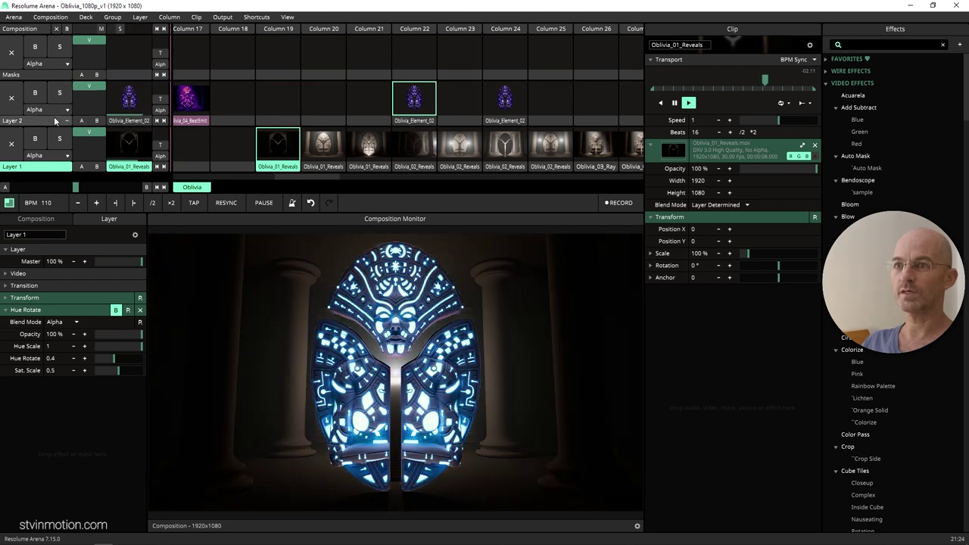
{"action": "left_click", "coordinate": [54, 120]}
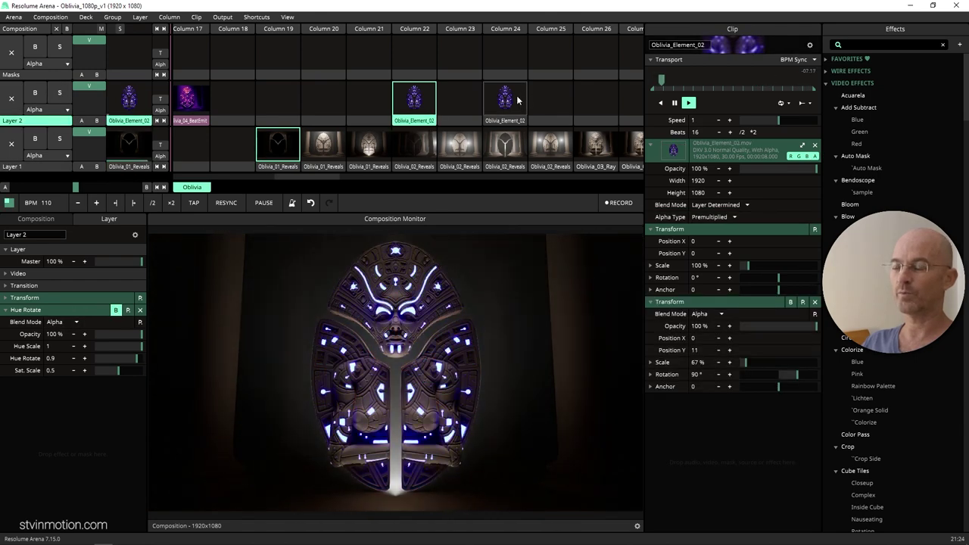
- Preview the Oblivia_01_Reveals clips in columns 19 and 20 of Layer 1, the second one using the Mirror effect
{"action": "scroll", "coordinate": [492, 95], "scroll_direction": "right", "scroll_amount": 1}
{"action": "scroll", "coordinate": [318, 97], "scroll_direction": "right", "scroll_amount": 1}
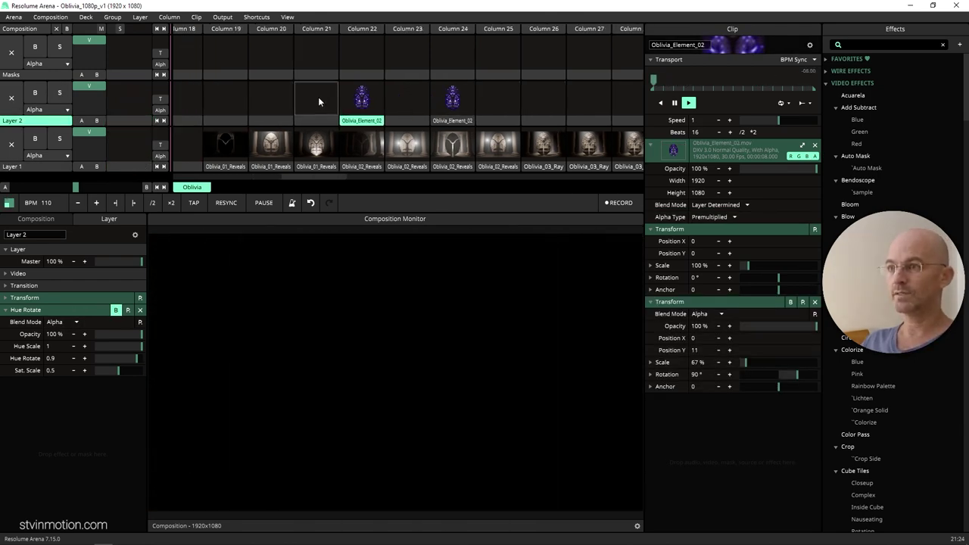
{"action": "left_click", "coordinate": [227, 142]}
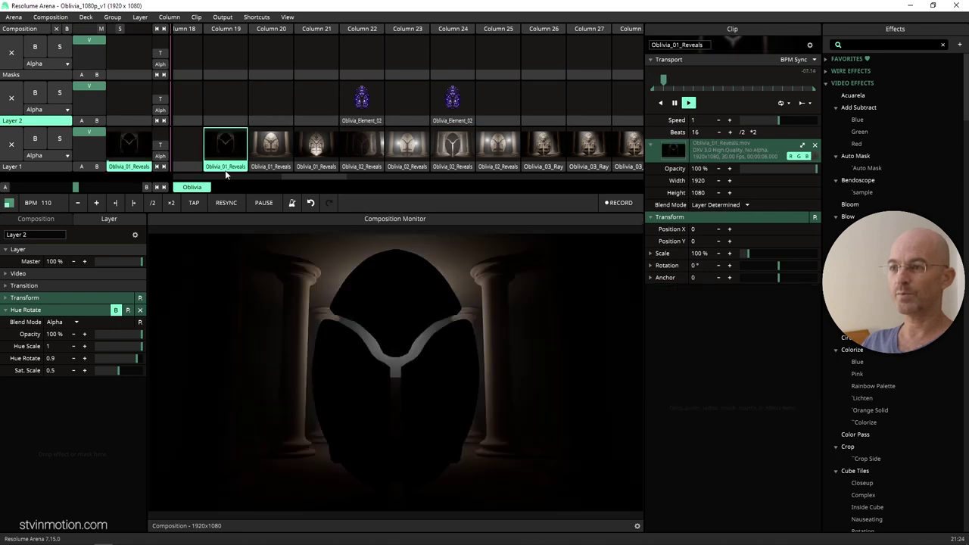
{"action": "left_click", "coordinate": [273, 144]}
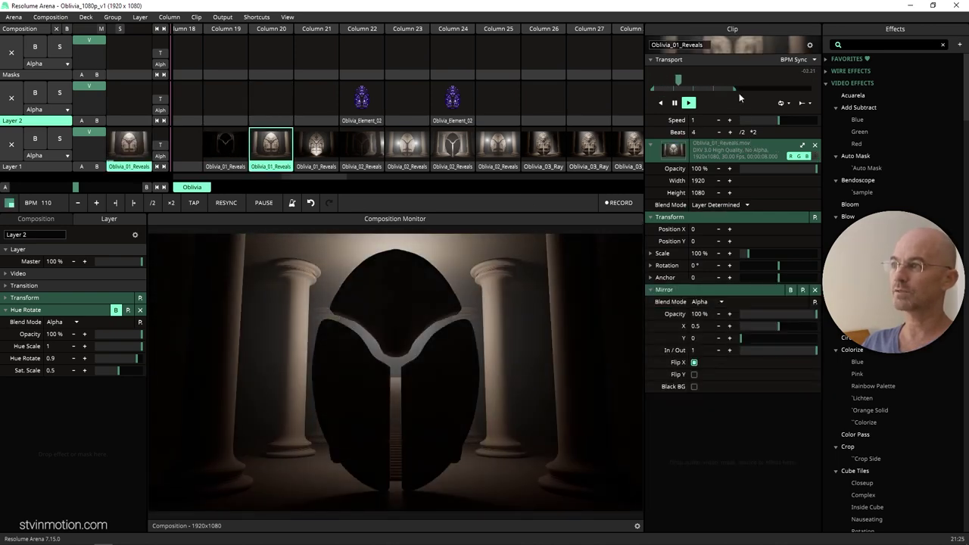
- Try the mirrored Oblivia_01_Reveals clip at 2 beats and 1 beat, and return it to 4 beats
{"action": "left_click", "coordinate": [743, 134]}
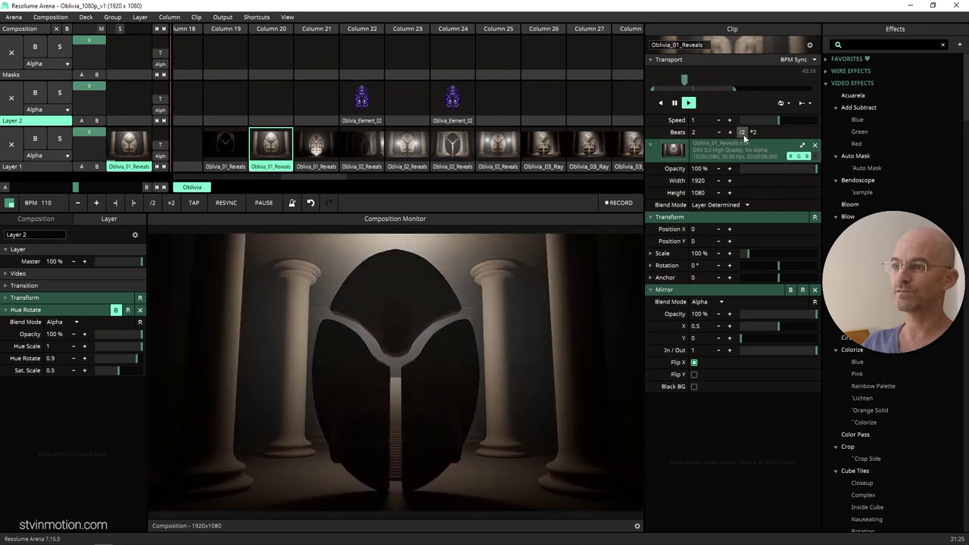
{"action": "left_click", "coordinate": [739, 132]}
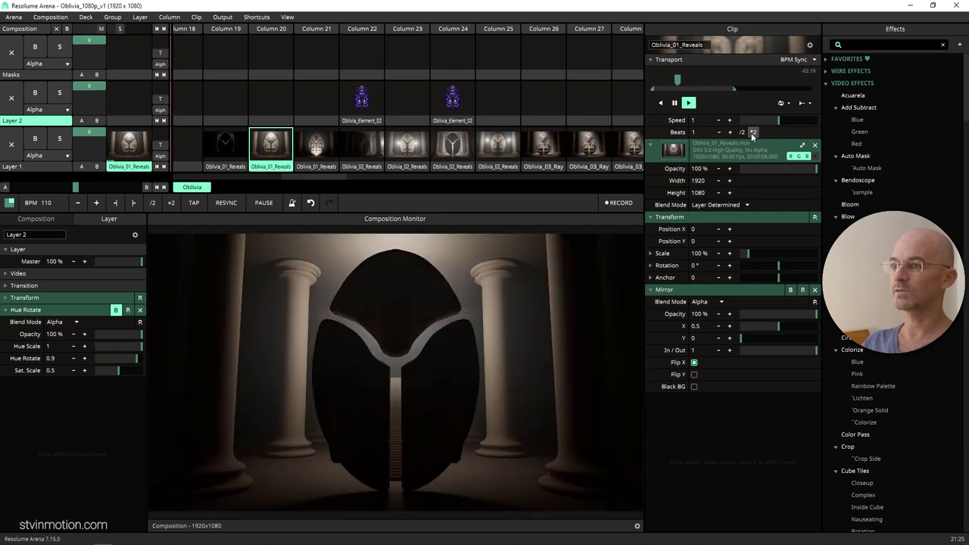
{"action": "left_click", "coordinate": [751, 133]}
{"action": "left_click", "coordinate": [751, 133]}
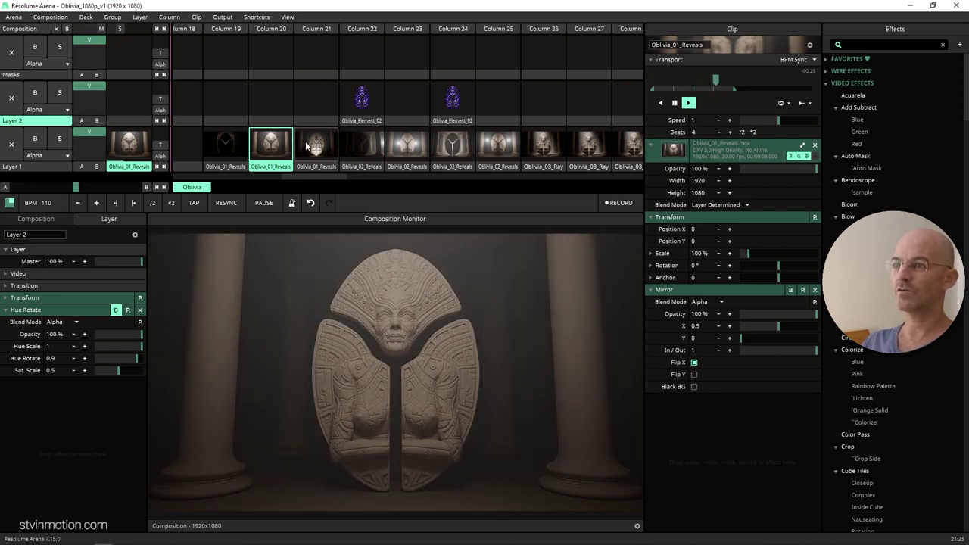
- Play the column 21 Oblivia_01_Reveals clip, try it at 2 beats and 1 beat, and return it to 4 beats
{"action": "left_click", "coordinate": [307, 146]}
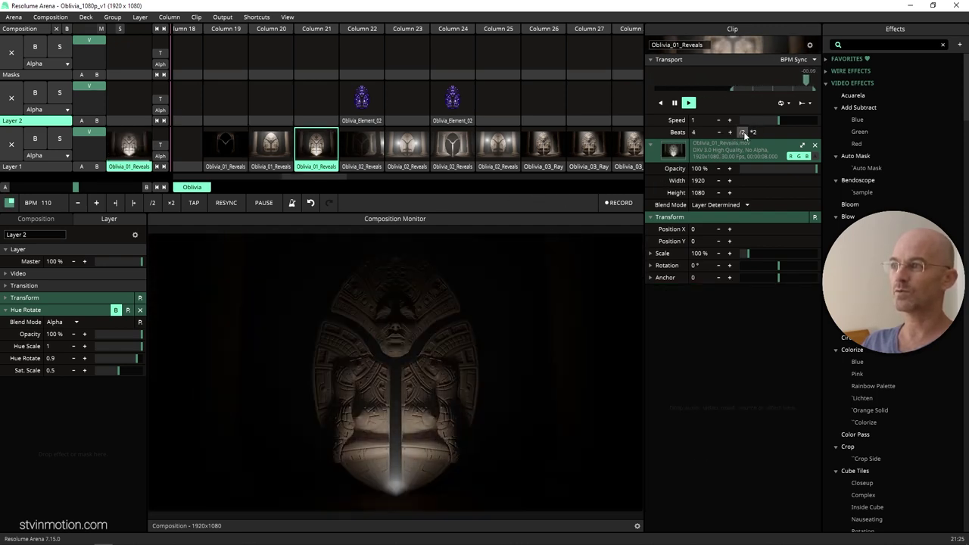
{"action": "left_click", "coordinate": [743, 134]}
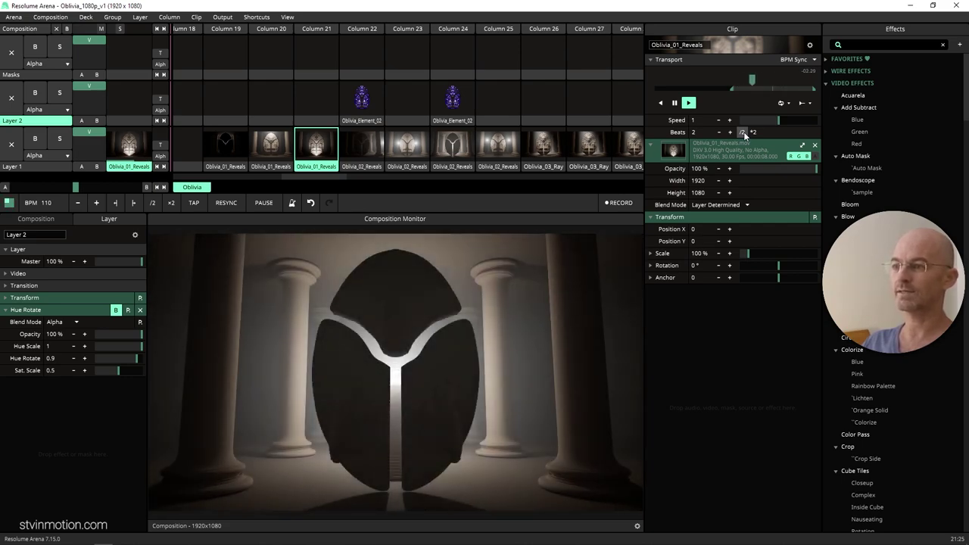
{"action": "left_click", "coordinate": [743, 132]}
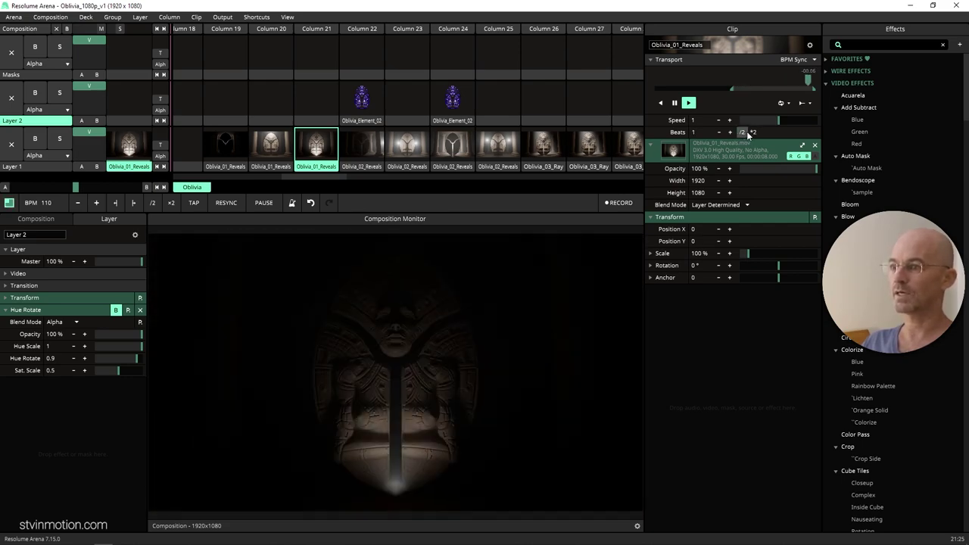
{"action": "left_click", "coordinate": [751, 132]}
{"action": "left_click", "coordinate": [751, 133]}
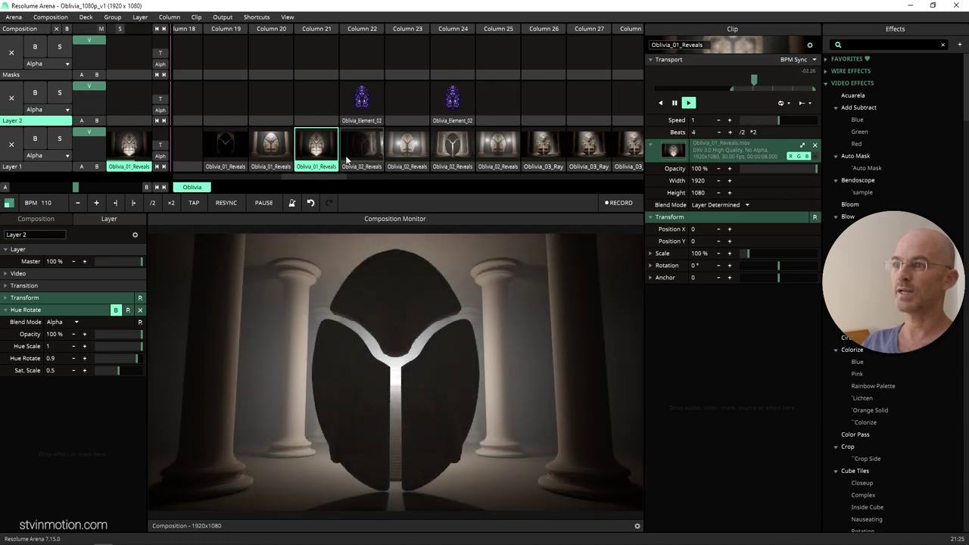
- Preview the Oblivia_02_Reveals clips in columns 22 and 23 of Layer 1, try toggling Mirror's Flip X on the second, and undo it
{"action": "left_click", "coordinate": [362, 148]}
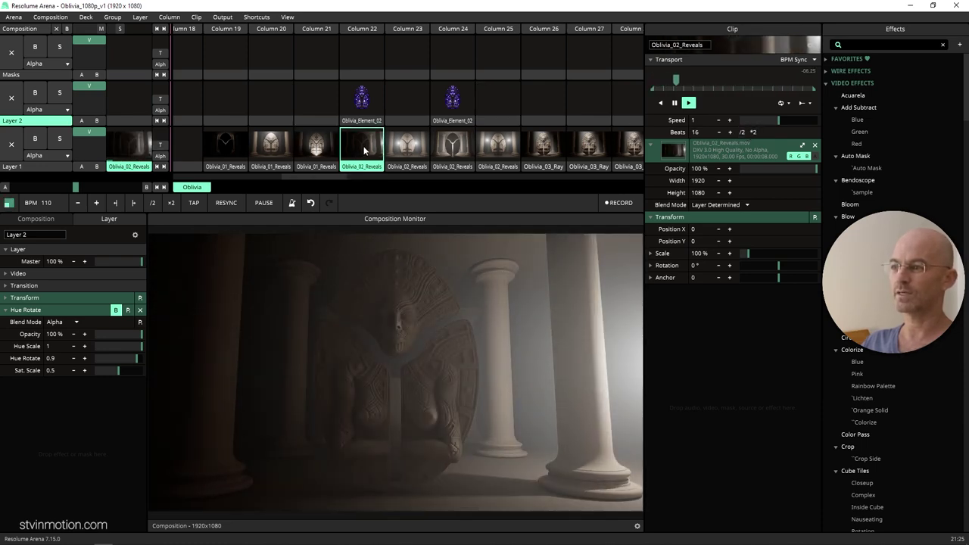
{"action": "left_click", "coordinate": [407, 149]}
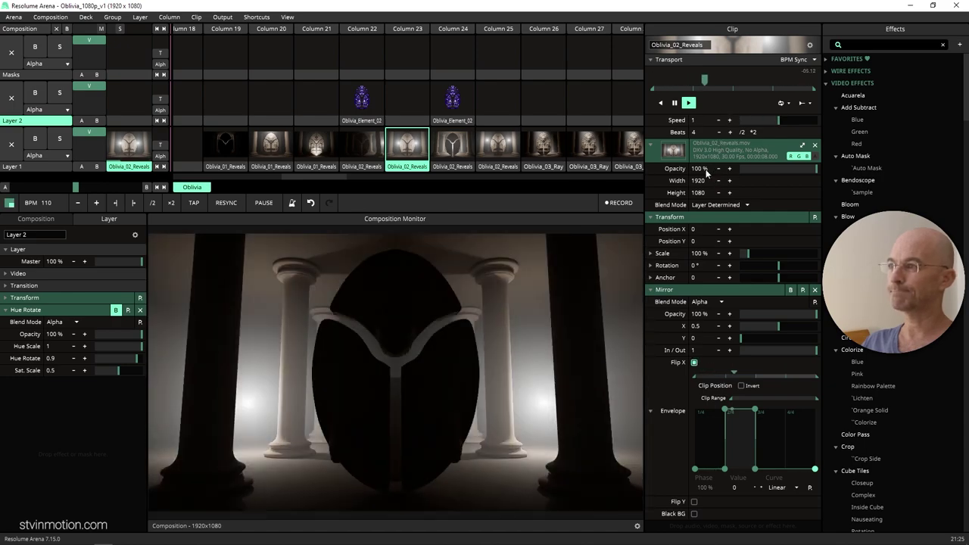
{"action": "left_click", "coordinate": [694, 361]}
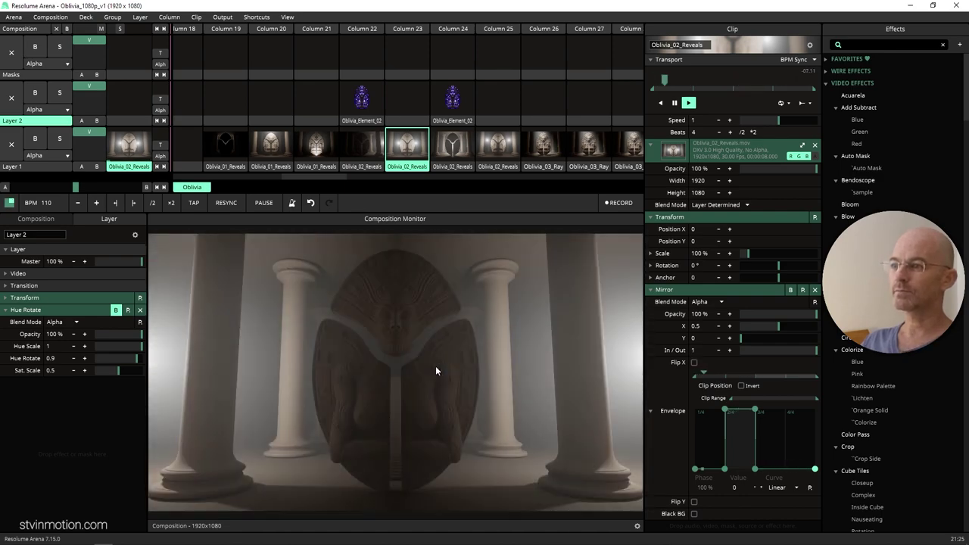
{"action": "key", "text": "ctrl+z"}
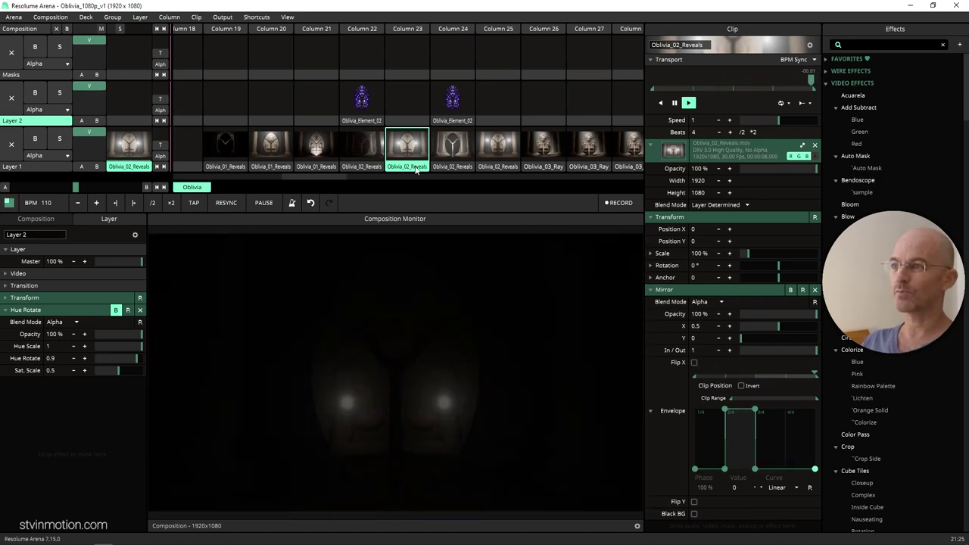
- Play the Oblivia_02_Reveals clips in columns 22 through 25 of Layer 1 one after another
{"action": "left_click", "coordinate": [356, 141]}
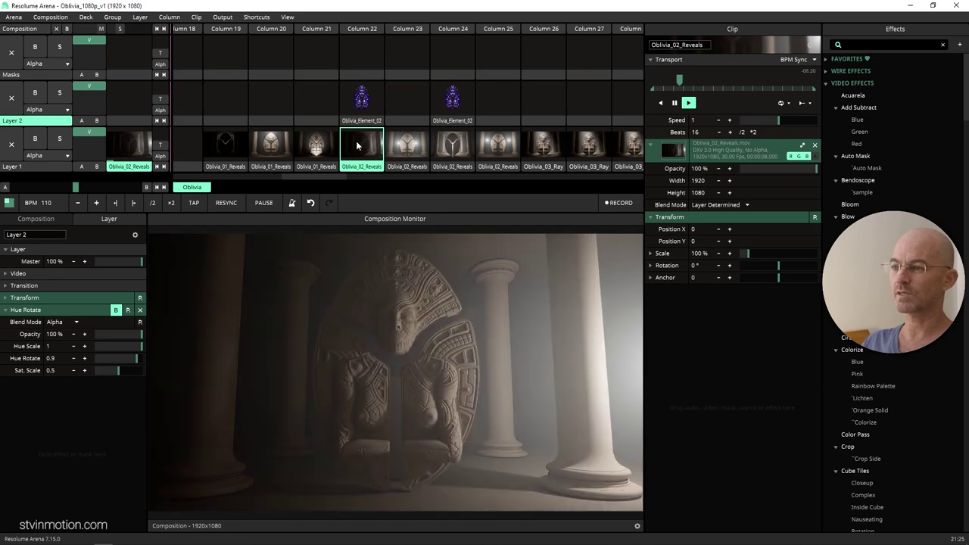
{"action": "left_click", "coordinate": [404, 144]}
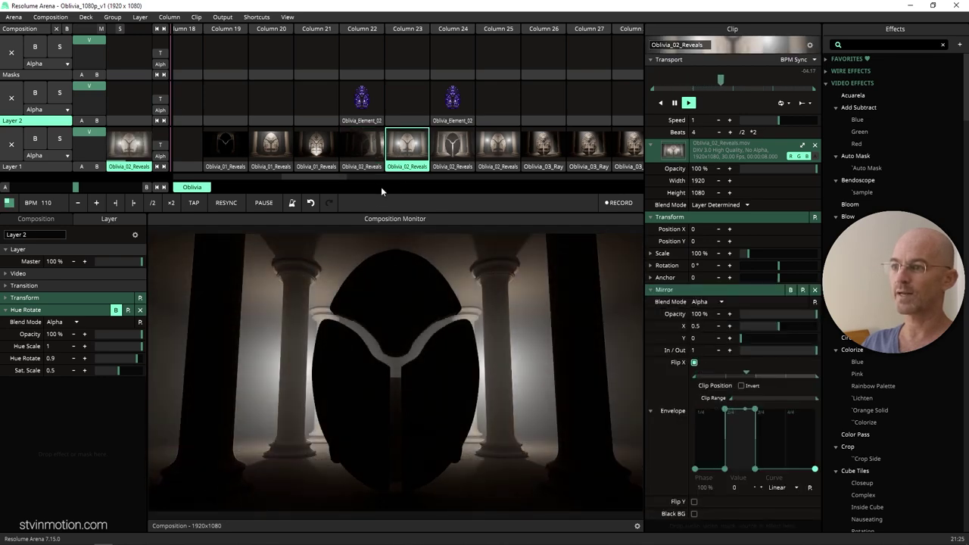
{"action": "left_click", "coordinate": [458, 149]}
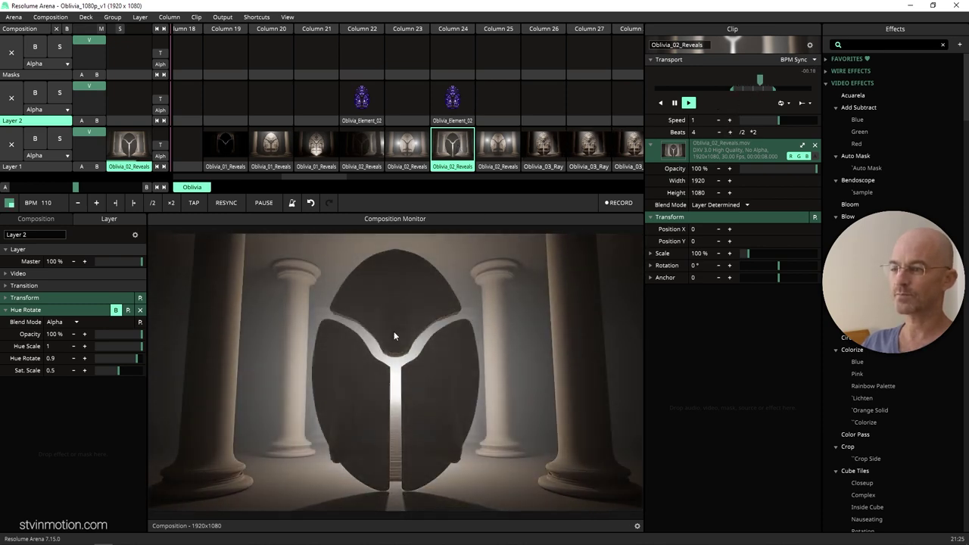
{"action": "left_click", "coordinate": [500, 150]}
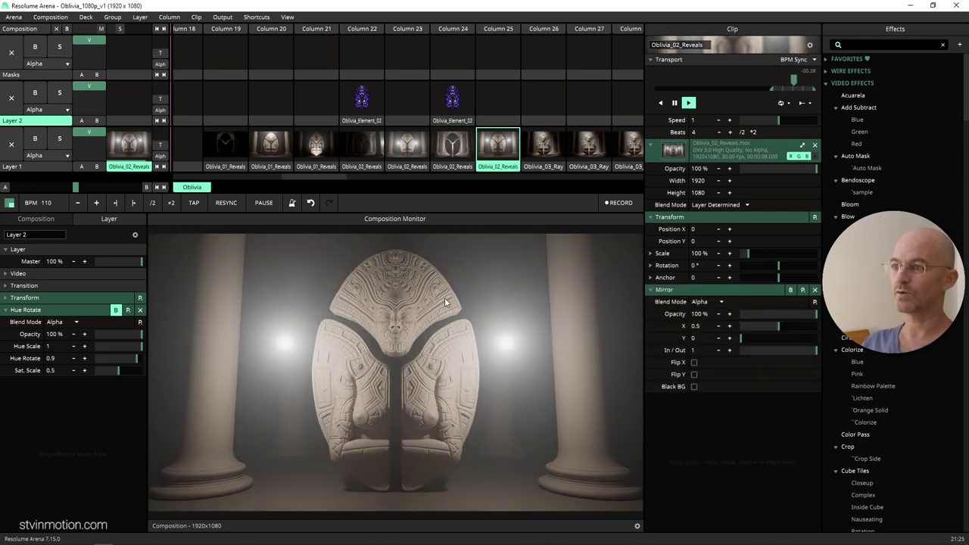
- Preview the Oblivia_03_Ray clips in columns 26, 27 and 28 of Layer 1
{"action": "left_click", "coordinate": [537, 151]}
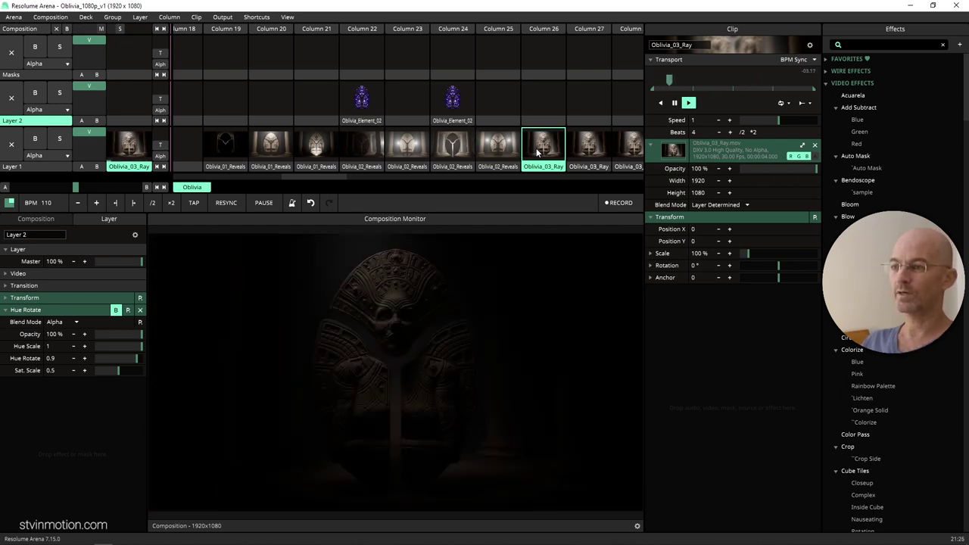
{"action": "left_click", "coordinate": [586, 142]}
{"action": "scroll", "coordinate": [553, 142], "scroll_direction": "right", "scroll_amount": 1}
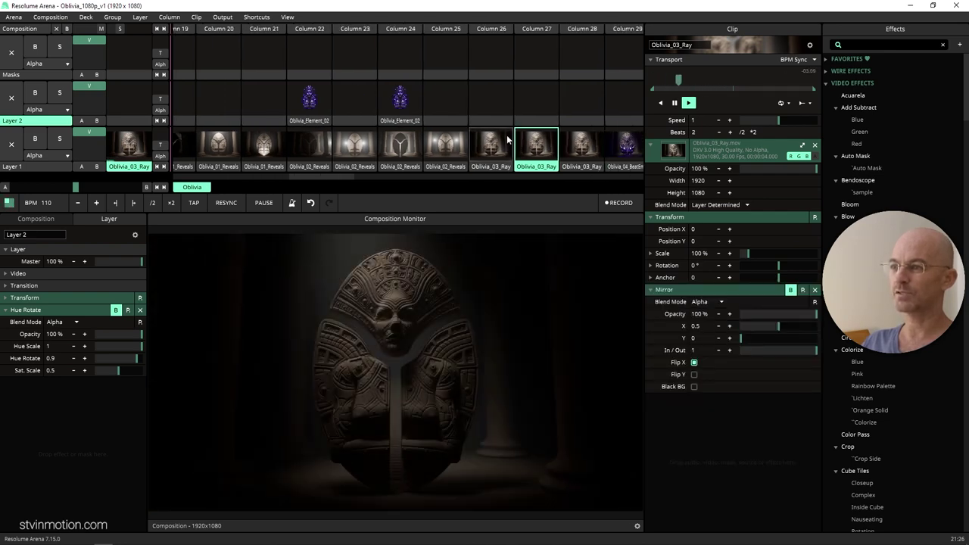
{"action": "scroll", "coordinate": [511, 138], "scroll_direction": "right", "scroll_amount": 1}
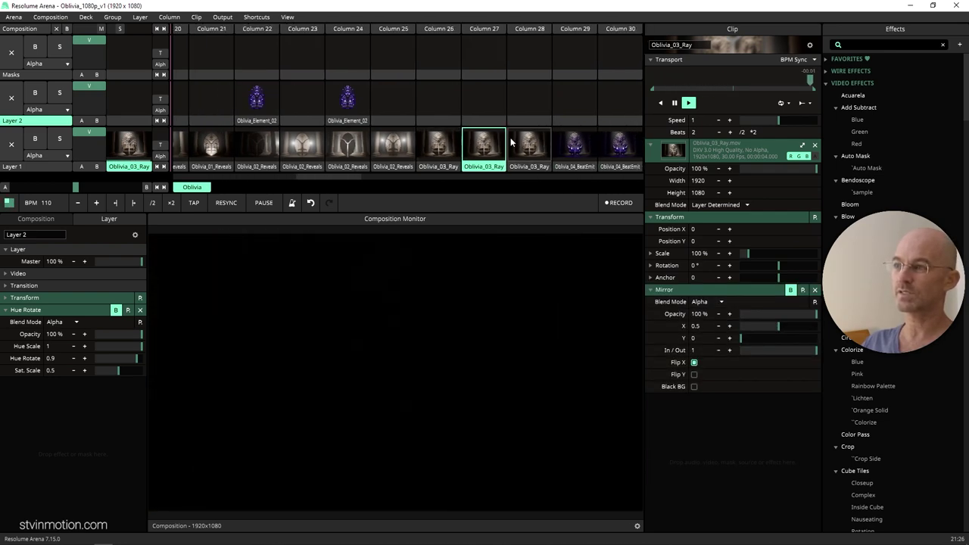
{"action": "left_click", "coordinate": [520, 145]}
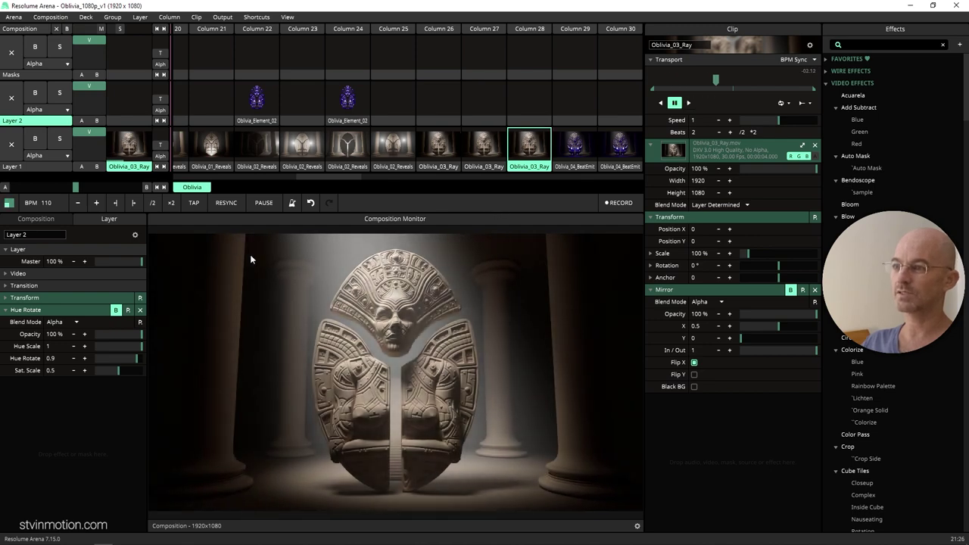
- Play the Oblivia_04_BeatEmit clip in column 29 and switch back to the paused Oblivia_03_Ray clip in column 28 to compare them
{"action": "scroll", "coordinate": [460, 121], "scroll_direction": "right", "scroll_amount": 2}
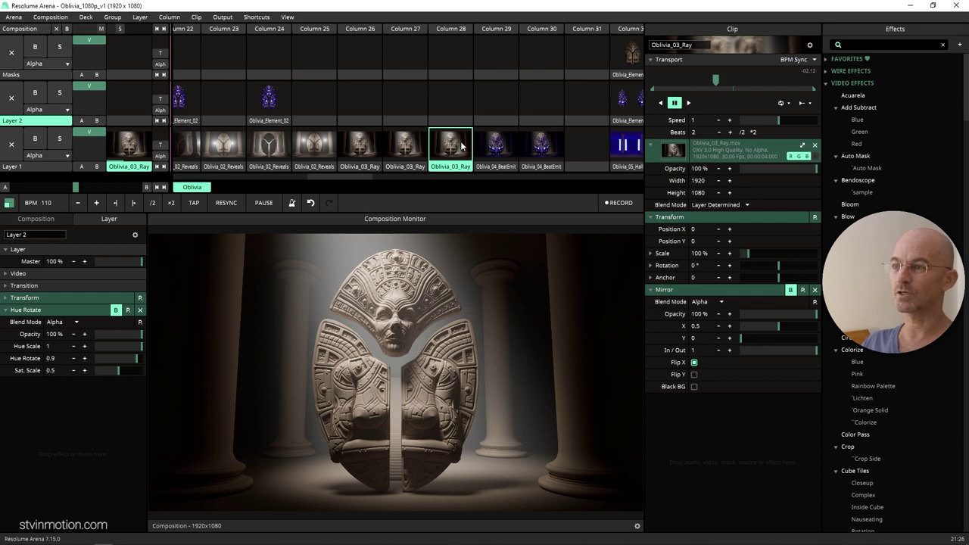
{"action": "left_click", "coordinate": [502, 147]}
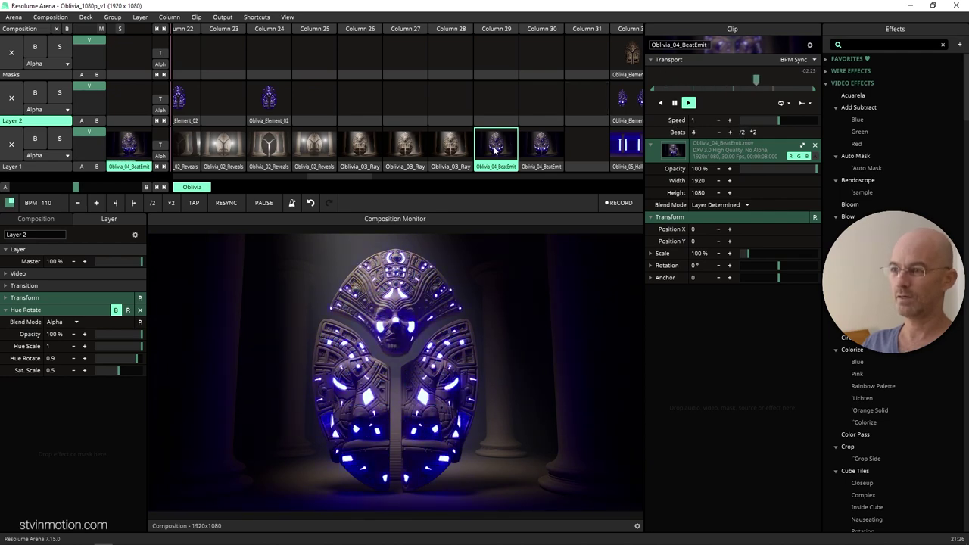
{"action": "left_click", "coordinate": [452, 151]}
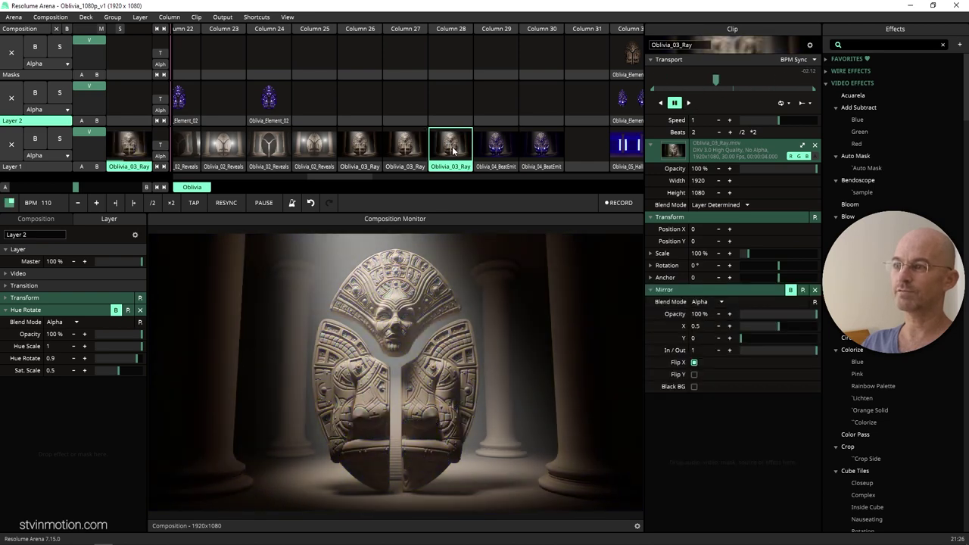
{"action": "scroll", "coordinate": [463, 156], "scroll_direction": "right", "scroll_amount": 2}
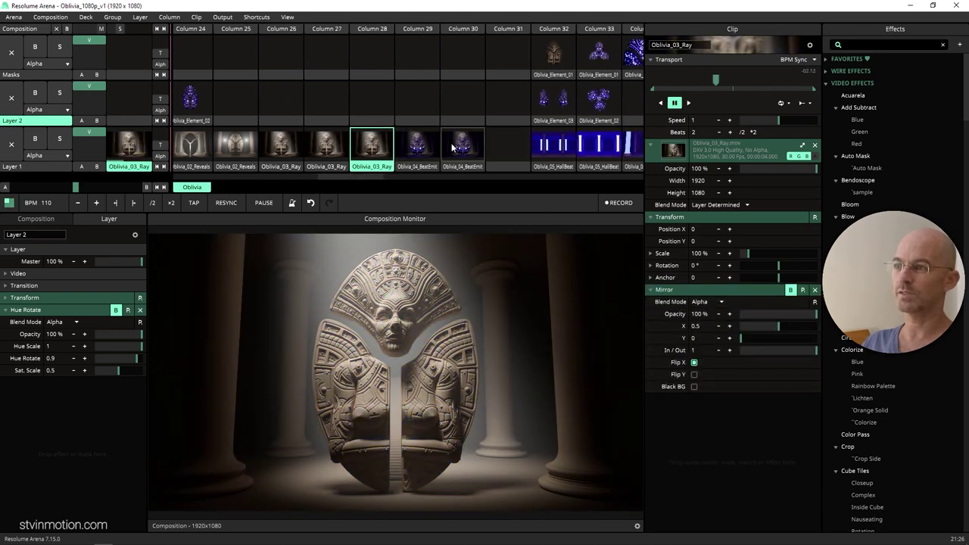
- Play the Oblivia_04_BeatEmit clips in columns 30 and 29, and set the column 29 clip to 16 beats
{"action": "left_click", "coordinate": [456, 150]}
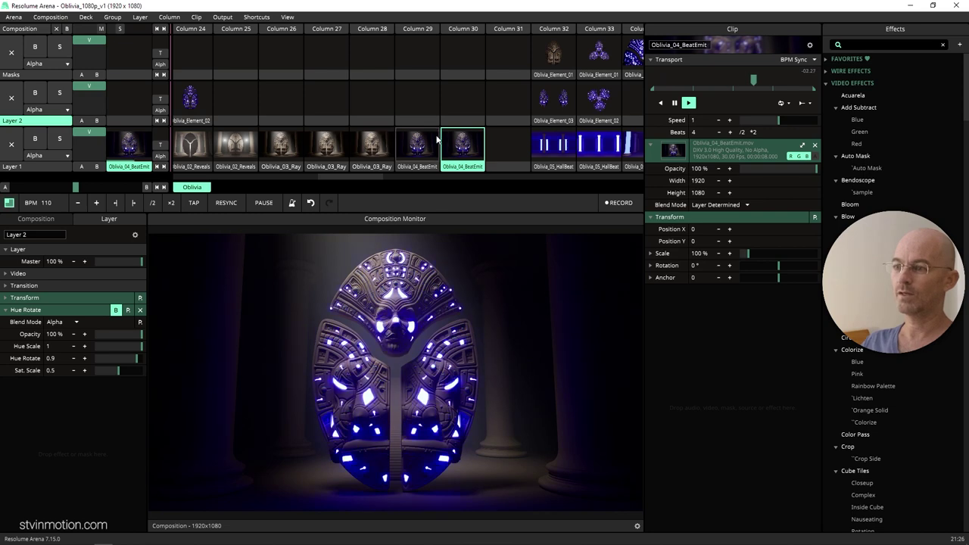
{"action": "left_click", "coordinate": [752, 132]}
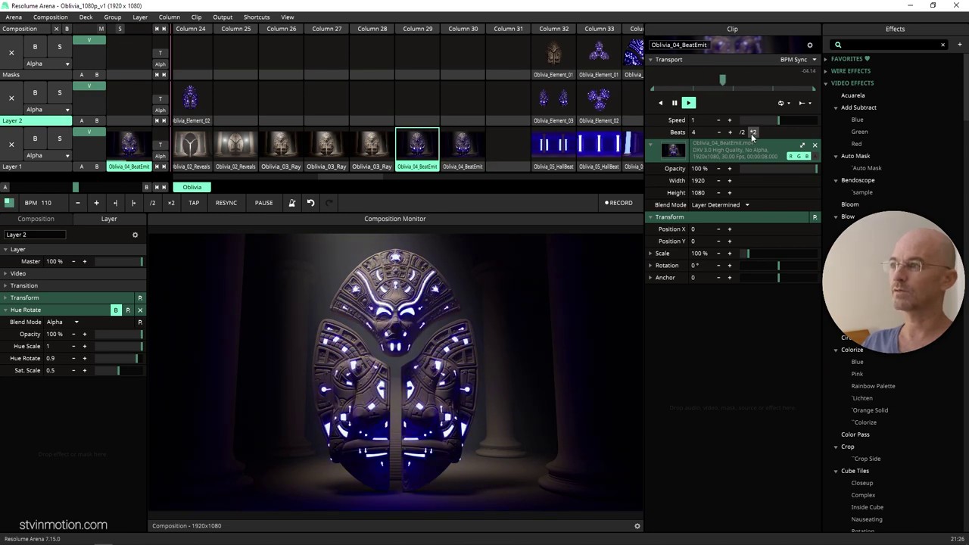
{"action": "left_click", "coordinate": [752, 132]}
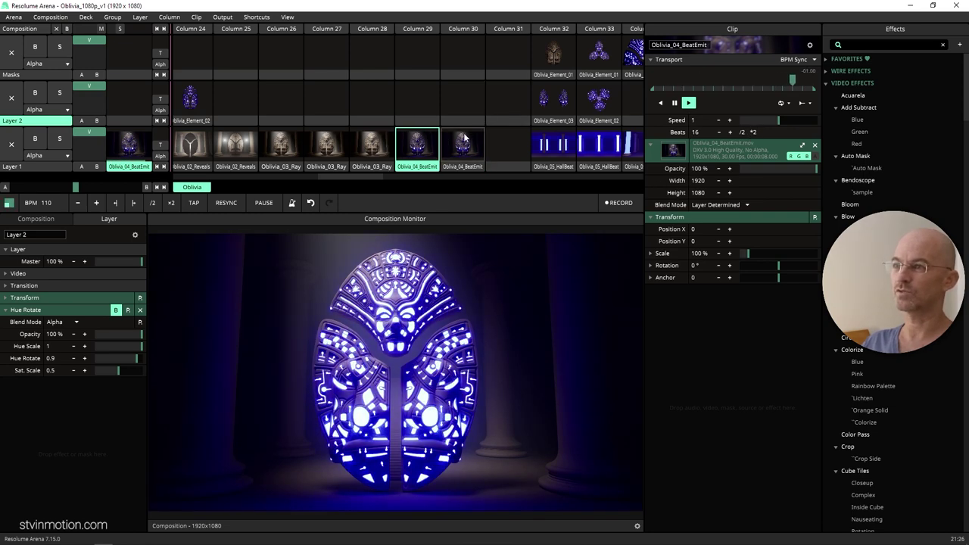
- Launch column 22, and overlay Layer 2's Oblivia_Element_02 on the Oblivia_02_Reveals clips of columns 22 and 24
{"action": "scroll", "coordinate": [384, 82], "scroll_direction": "left", "scroll_amount": 3}
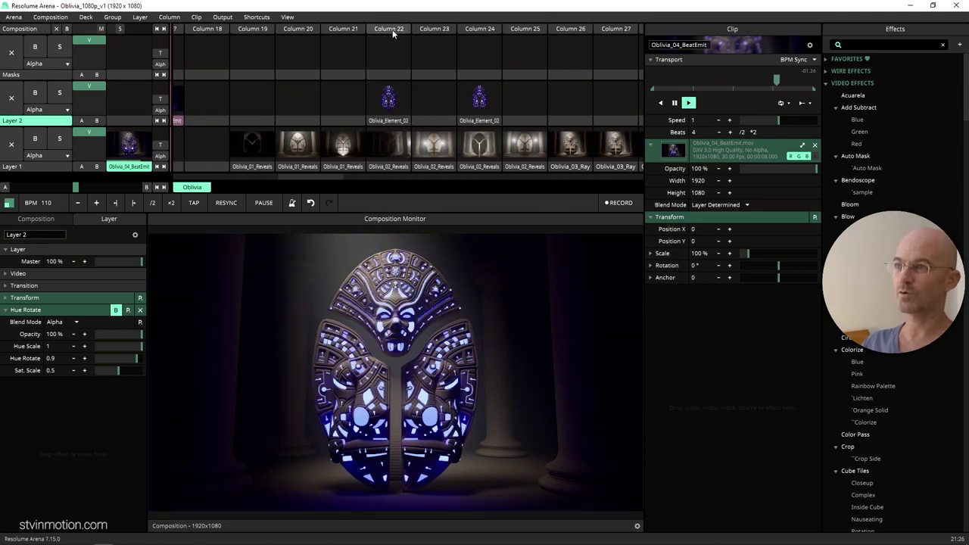
{"action": "left_click", "coordinate": [393, 34]}
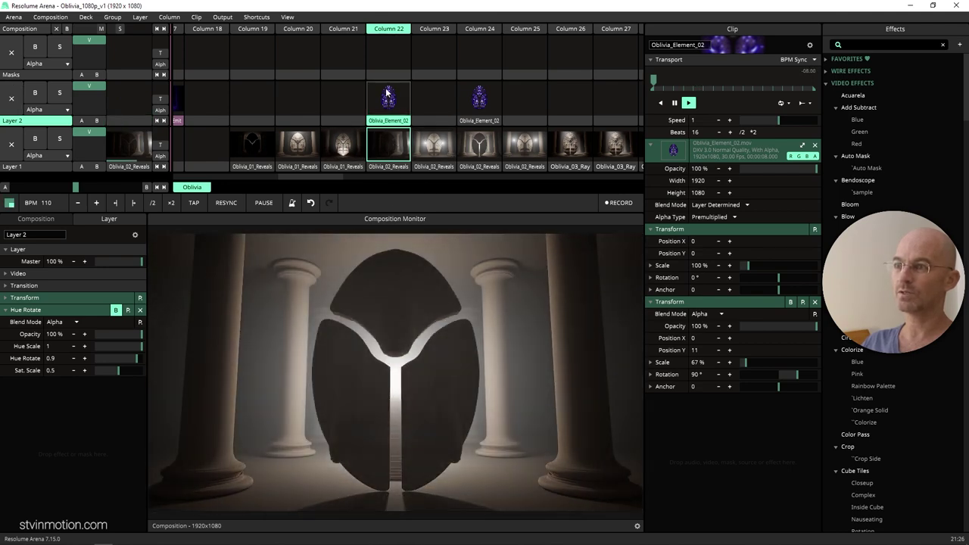
{"action": "left_click", "coordinate": [387, 96]}
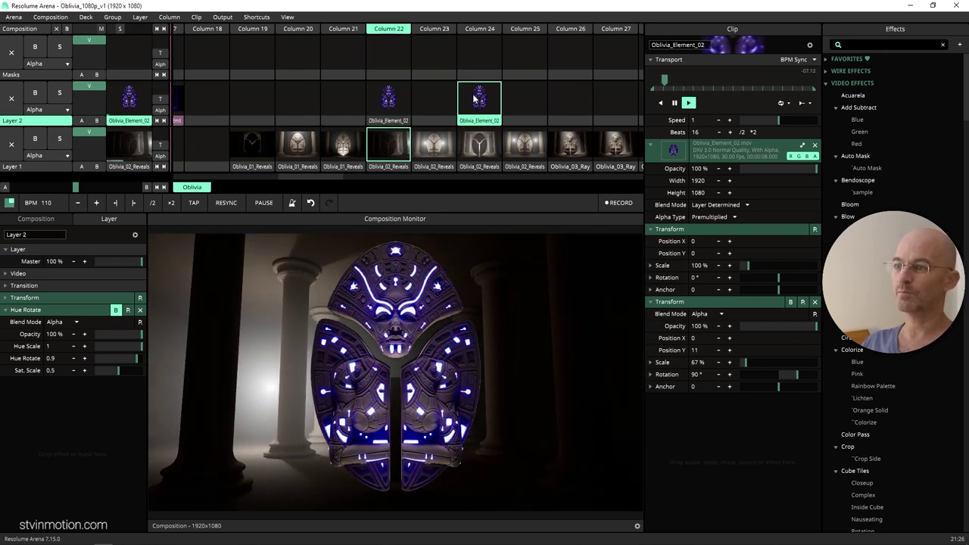
{"action": "left_click", "coordinate": [483, 150]}
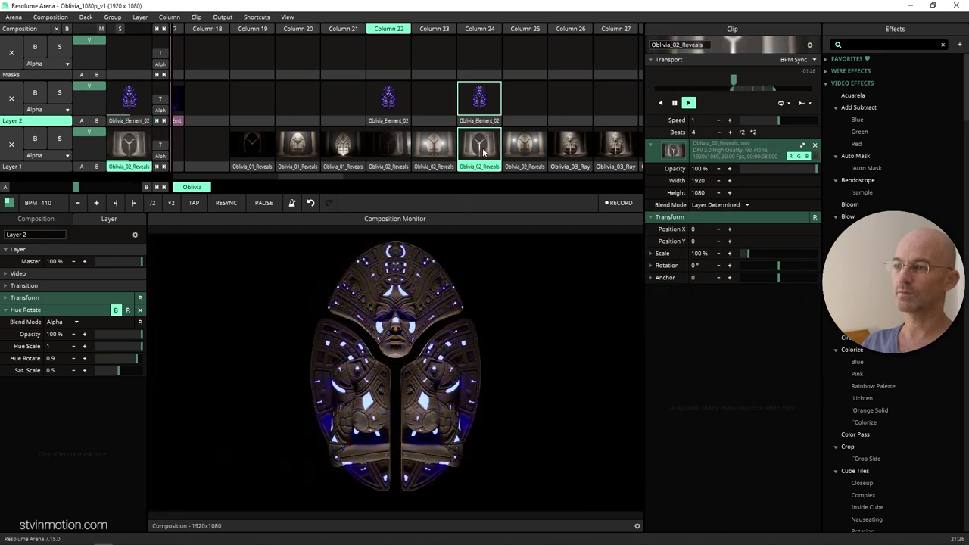
- Preview the Oblivia_05_HallBeat clips in columns 32, 34 and 35 of Layer 1
{"action": "scroll", "coordinate": [482, 150], "scroll_direction": "right", "scroll_amount": 1}
{"action": "scroll", "coordinate": [483, 150], "scroll_direction": "right", "scroll_amount": 10}
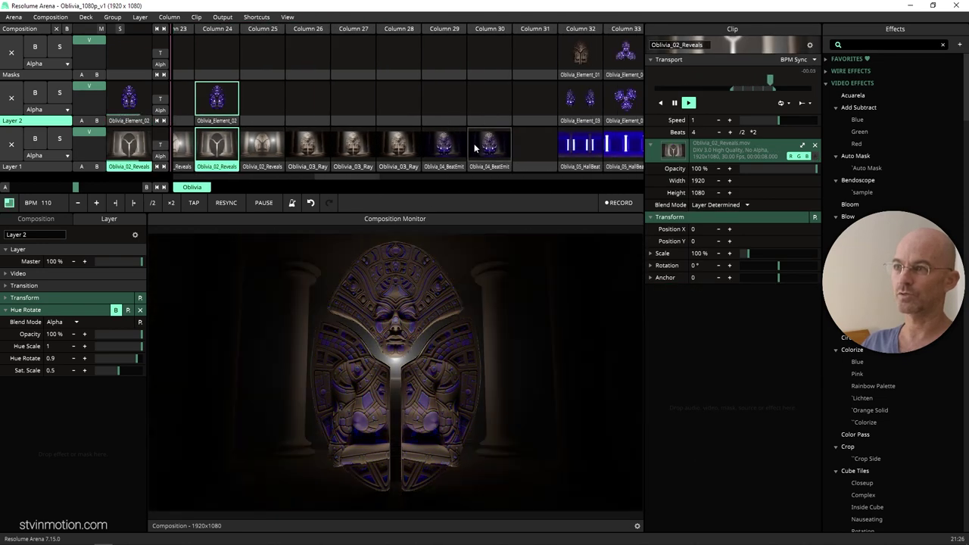
{"action": "scroll", "coordinate": [481, 127], "scroll_direction": "right", "scroll_amount": 8}
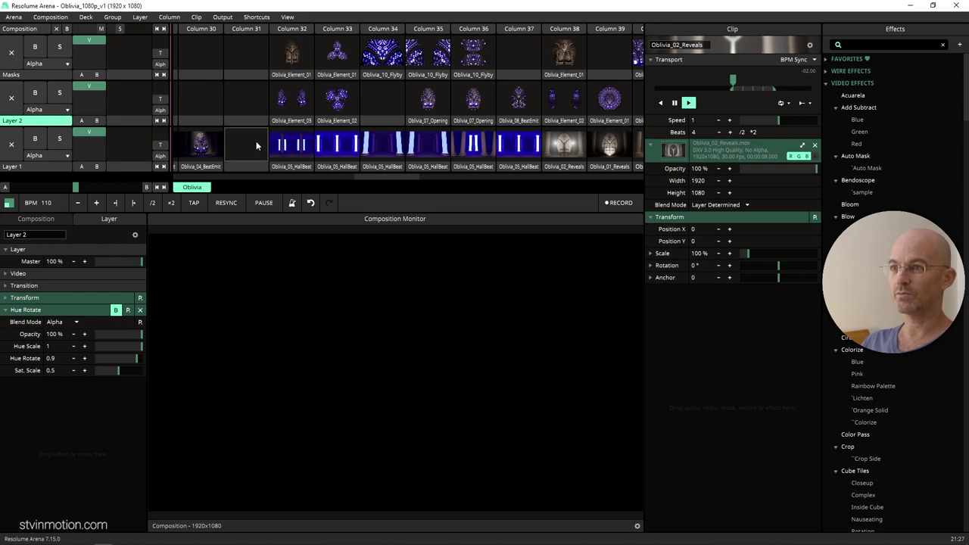
{"action": "left_click", "coordinate": [297, 144]}
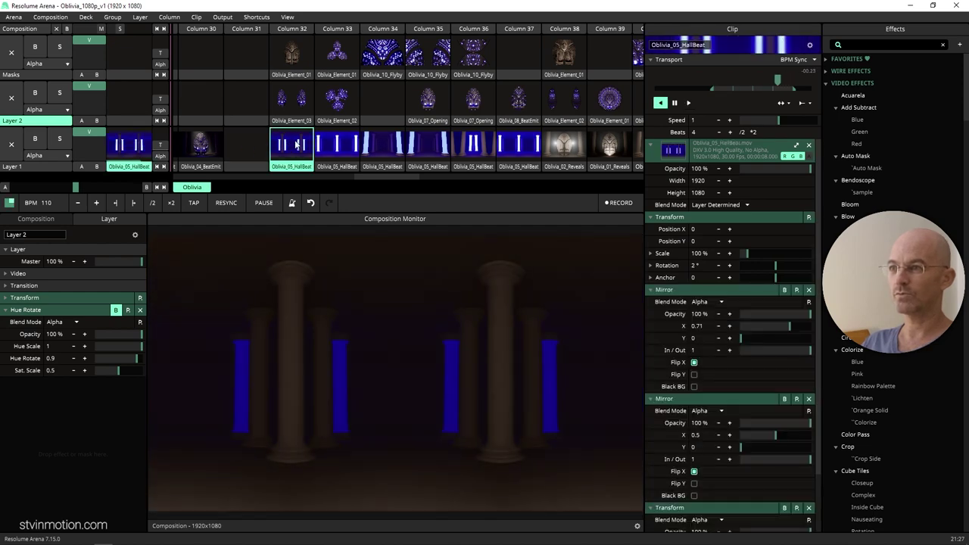
{"action": "left_click", "coordinate": [422, 147]}
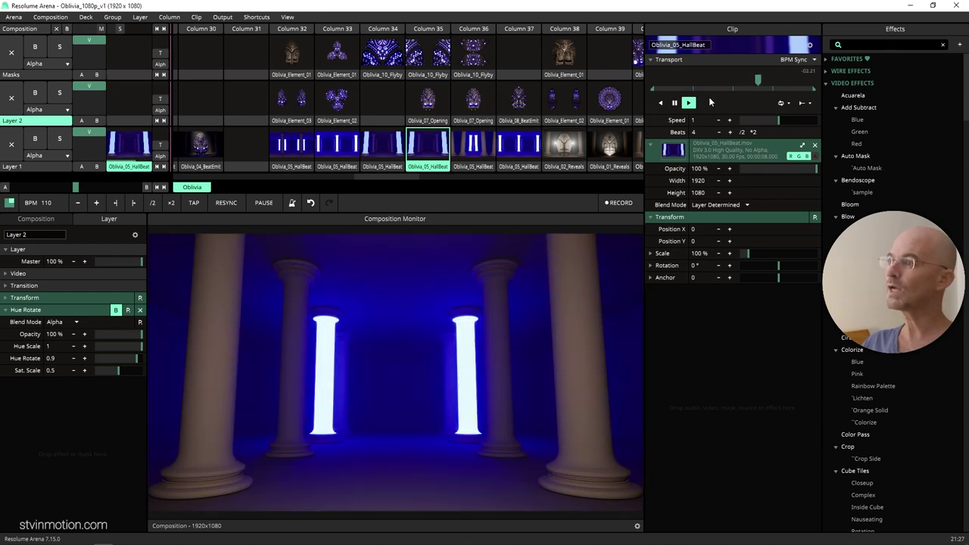
{"action": "left_click", "coordinate": [380, 149]}
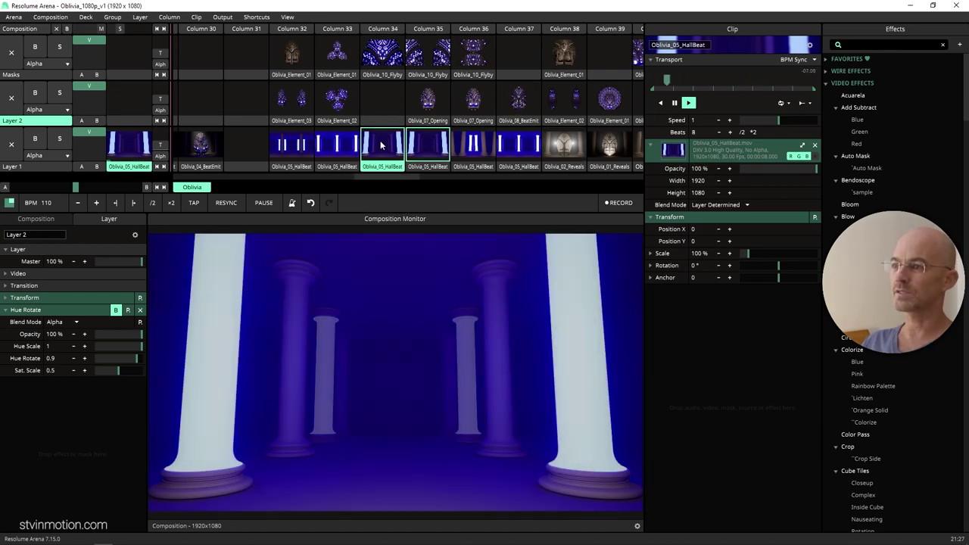
{"action": "left_click", "coordinate": [421, 146]}
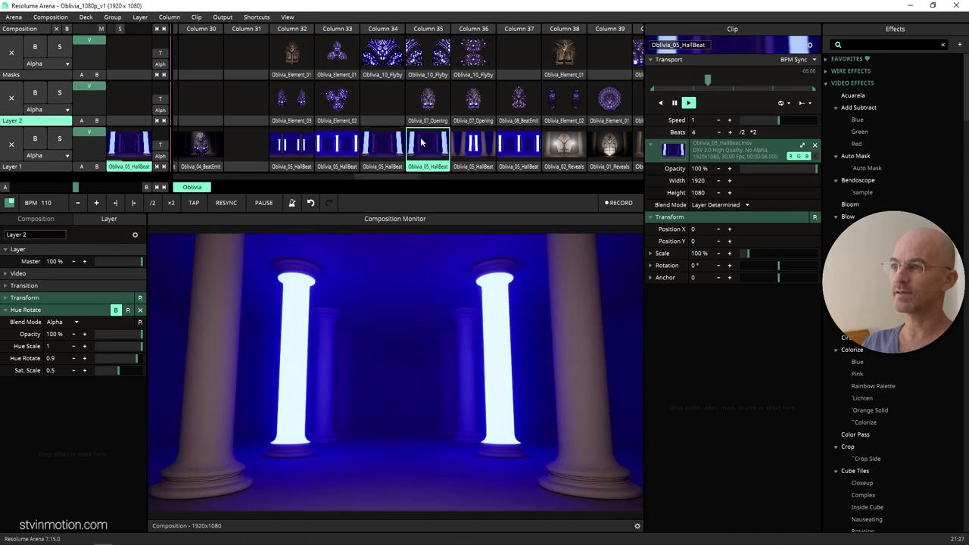
- Replay the column 32 Oblivia_05_HallBeat clip and examine its Mirror and Transform effects
{"action": "left_click", "coordinate": [299, 147]}
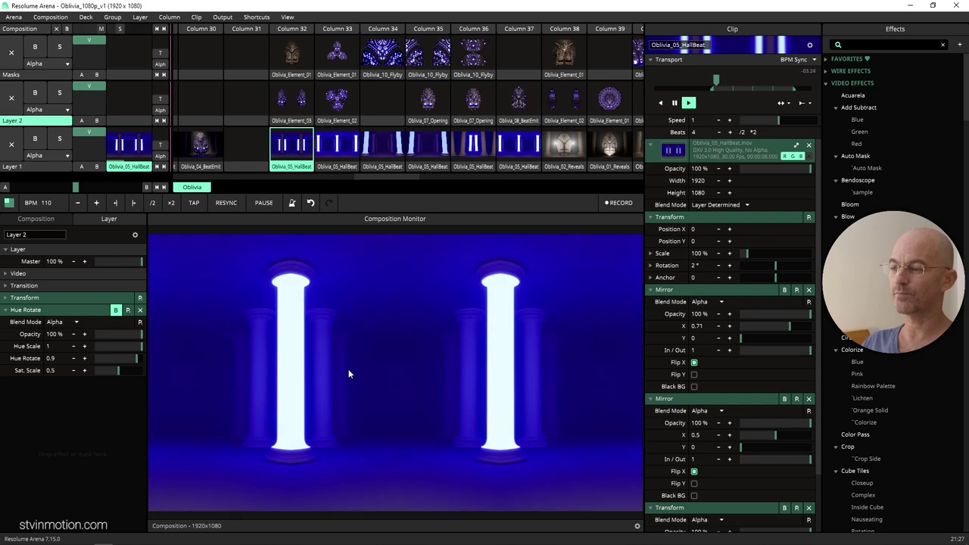
{"action": "scroll", "coordinate": [707, 395], "scroll_direction": "down", "scroll_amount": 2}
{"action": "scroll", "coordinate": [700, 444], "scroll_direction": "down", "scroll_amount": 1}
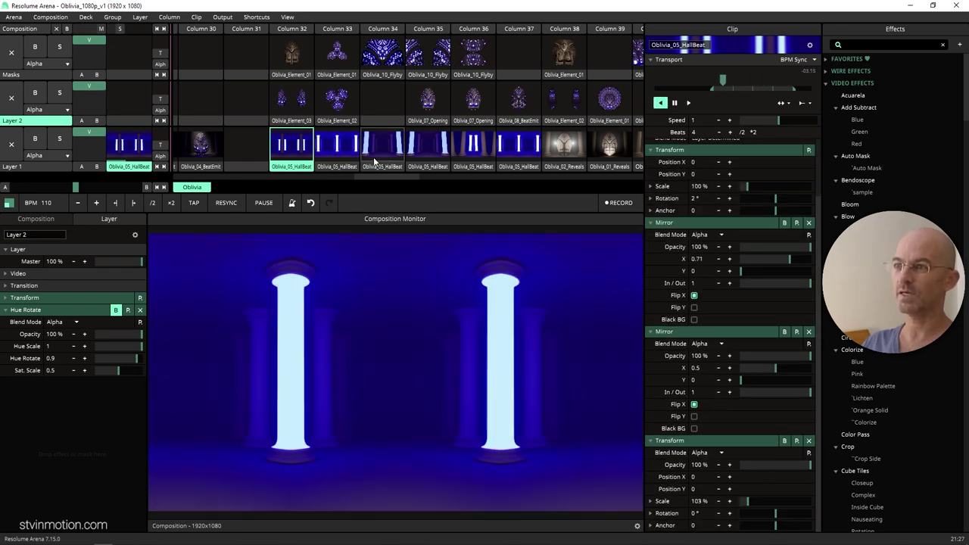
- Preview the mirrored Oblivia_05_HallBeat variants in columns 33, 37 and 42 of Layer 1
{"action": "left_click", "coordinate": [330, 149]}
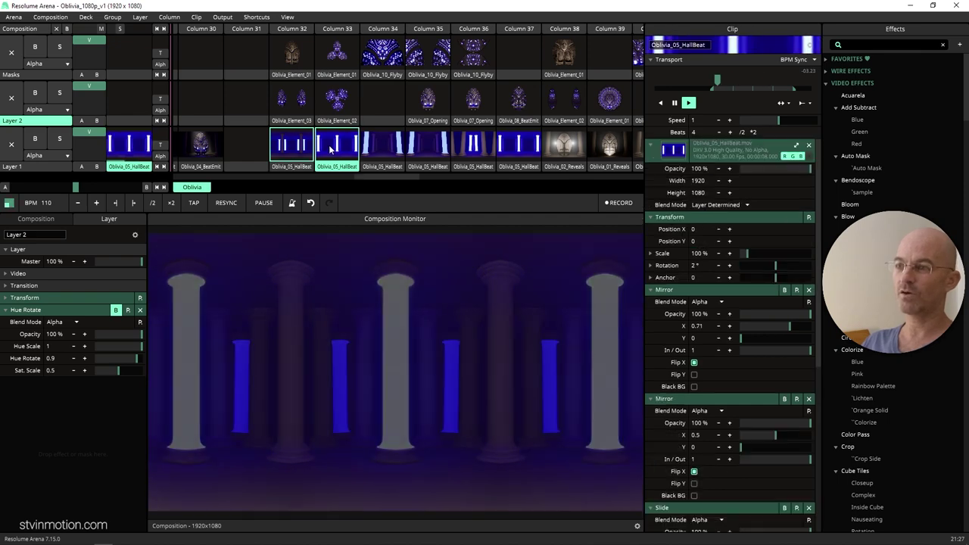
{"action": "left_click", "coordinate": [506, 149]}
{"action": "scroll", "coordinate": [485, 147], "scroll_direction": "down", "scroll_amount": 7}
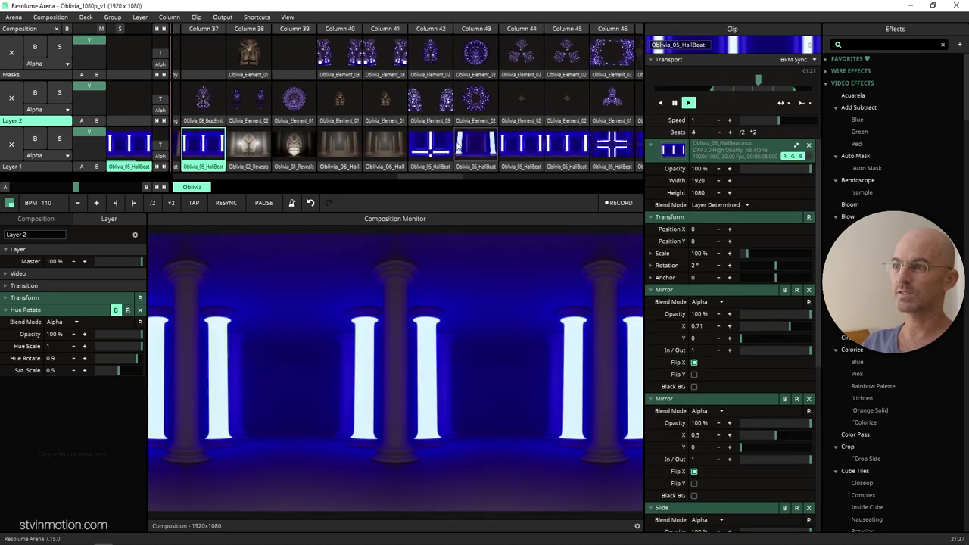
{"action": "left_click", "coordinate": [430, 146]}
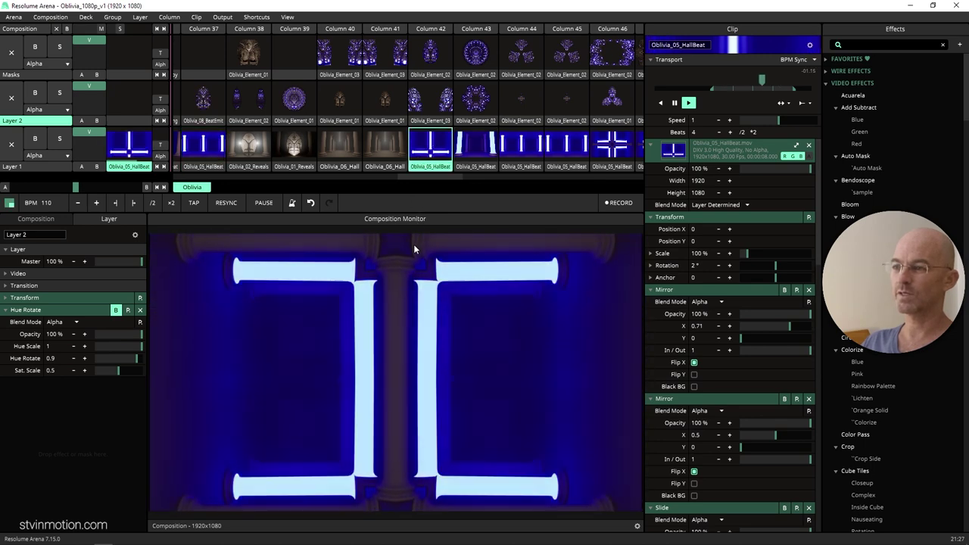
{"action": "scroll", "coordinate": [344, 146], "scroll_direction": "down", "scroll_amount": 3}
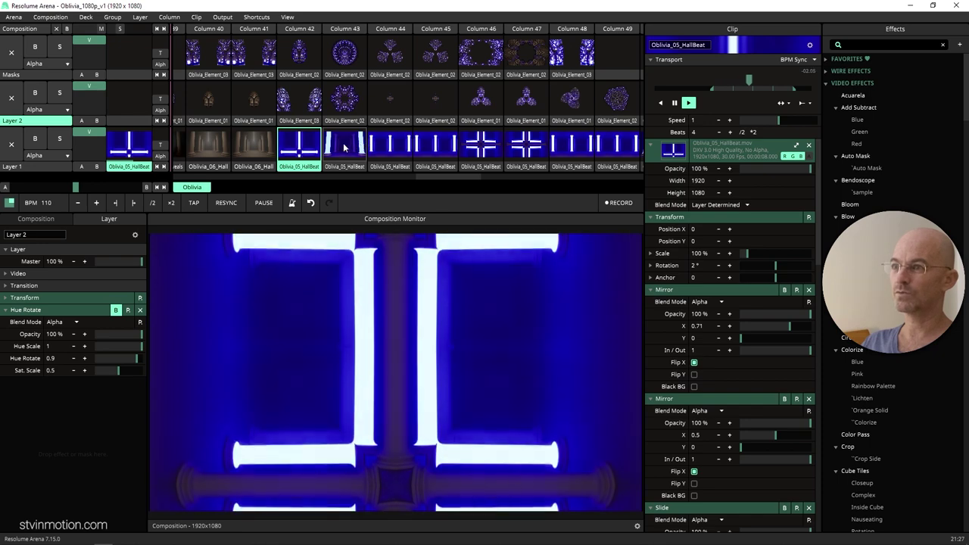
- Launch the Oblivia_05_HallBeat clip in column 32 of Layer 1
{"action": "scroll", "coordinate": [345, 147], "scroll_direction": "right", "scroll_amount": 3}
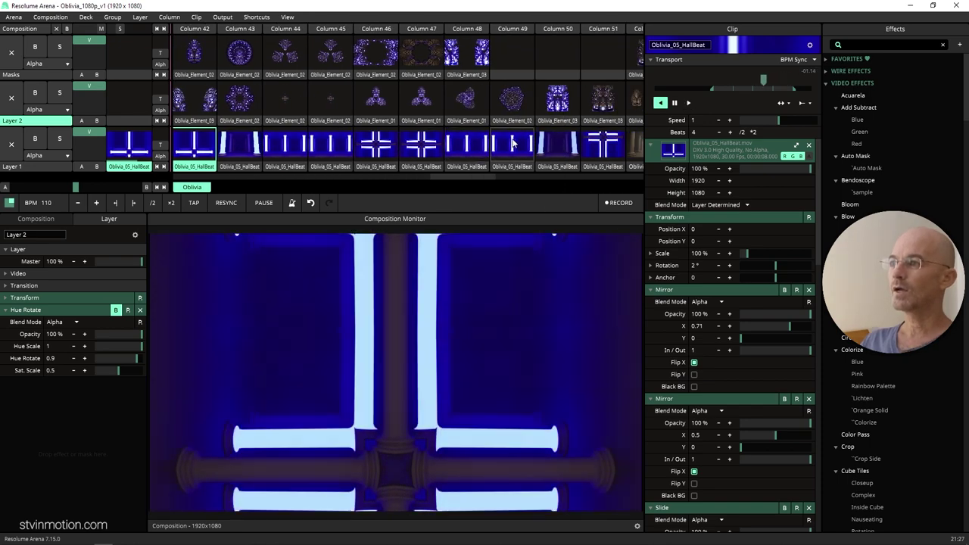
{"action": "scroll", "coordinate": [352, 144], "scroll_direction": "left", "scroll_amount": 10}
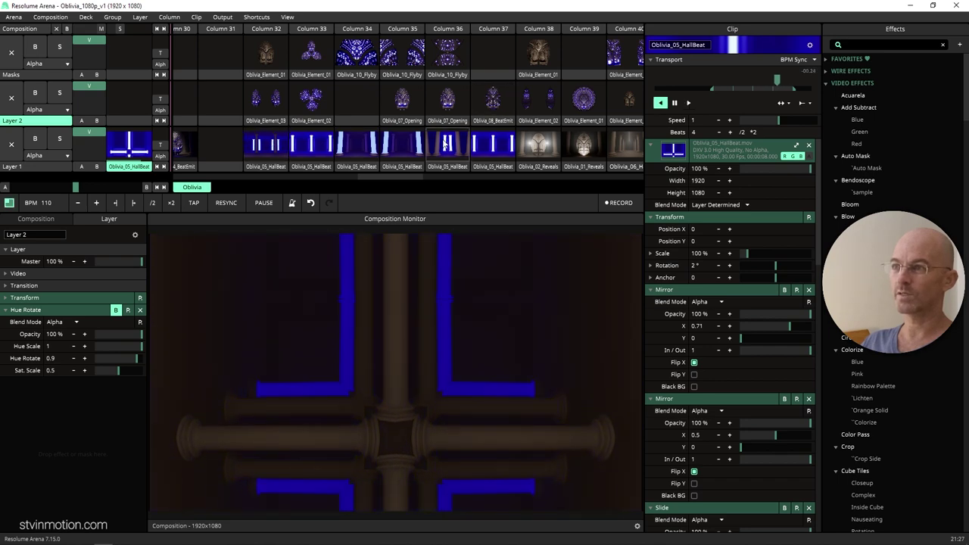
{"action": "scroll", "coordinate": [441, 136], "scroll_direction": "left", "scroll_amount": 1}
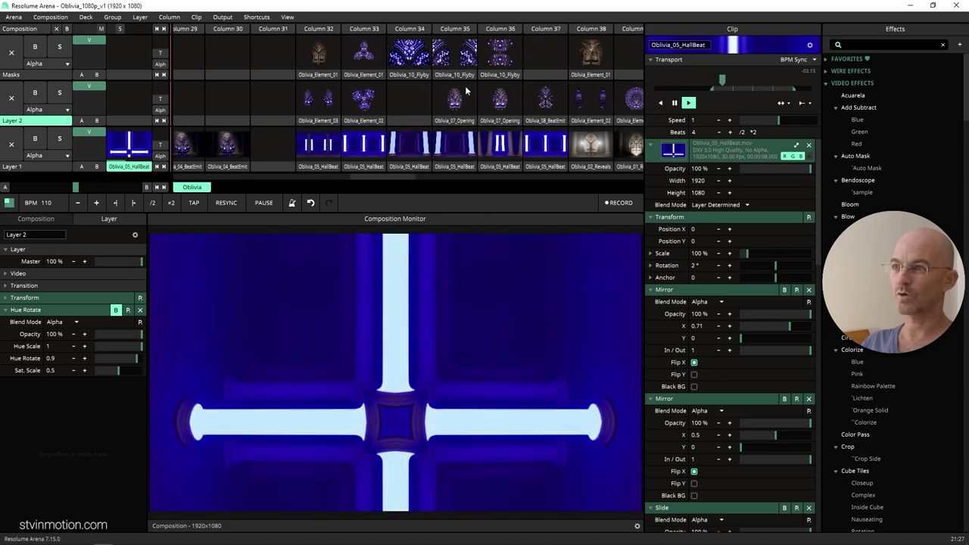
{"action": "scroll", "coordinate": [379, 148], "scroll_direction": "left", "scroll_amount": 1}
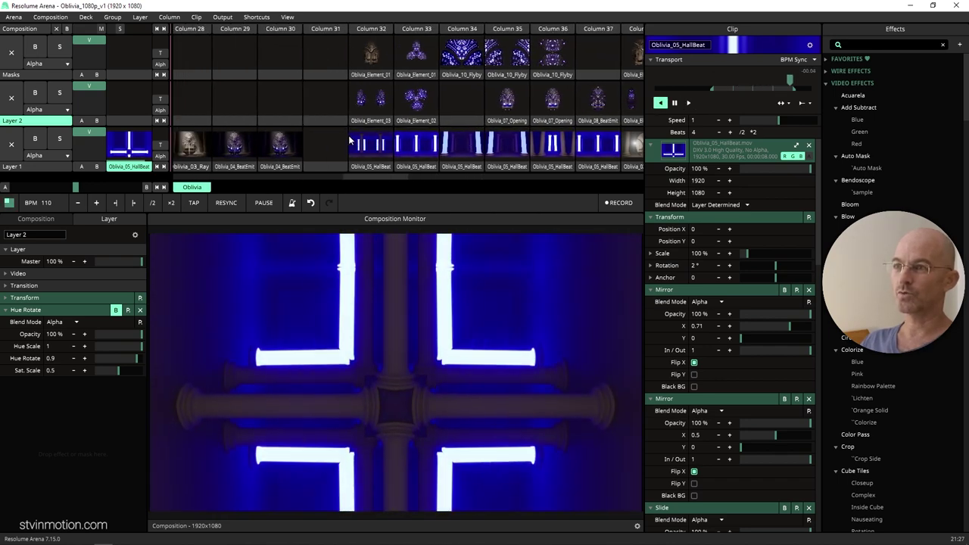
{"action": "left_click", "coordinate": [363, 144]}
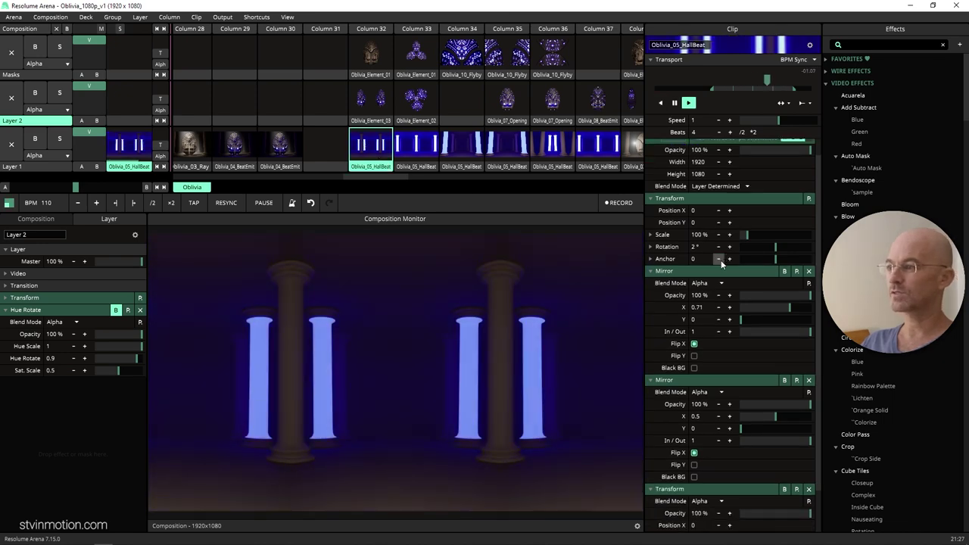
- Bypass the two Mirror effects and the added Transform effect on the column 32 Oblivia_05_HallBeat clip
{"action": "scroll", "coordinate": [712, 381], "scroll_direction": "down", "scroll_amount": 2}
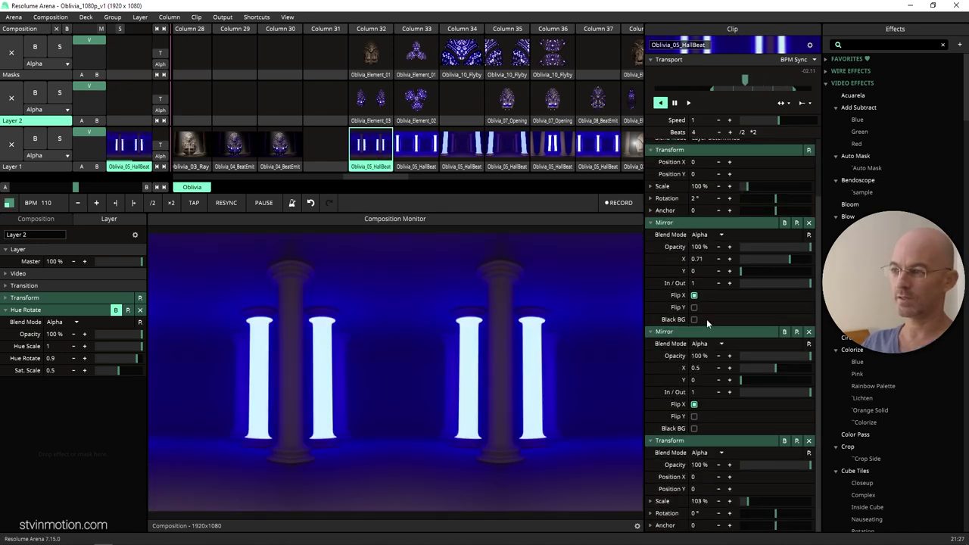
{"action": "left_click", "coordinate": [784, 440]}
{"action": "left_click", "coordinate": [785, 331]}
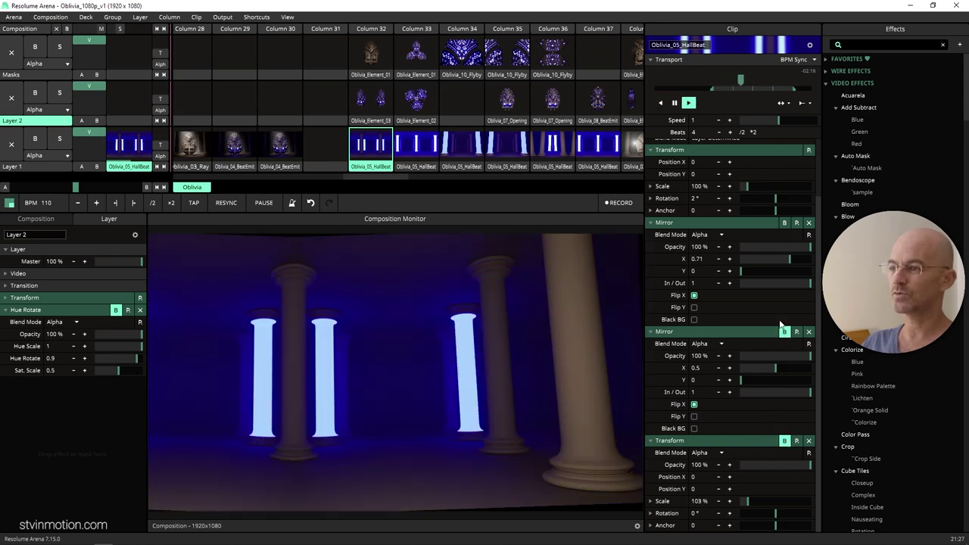
{"action": "scroll", "coordinate": [777, 237], "scroll_direction": "up", "scroll_amount": 3}
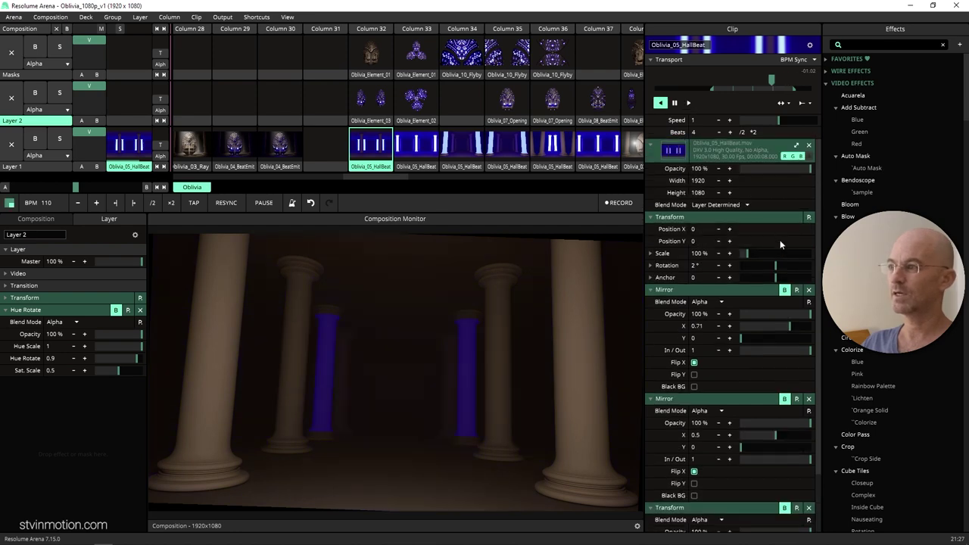
- Reactivate the bypassed Mirror and Transform effects on the column 32 Oblivia_05_HallBeat clip
{"action": "left_click", "coordinate": [688, 102]}
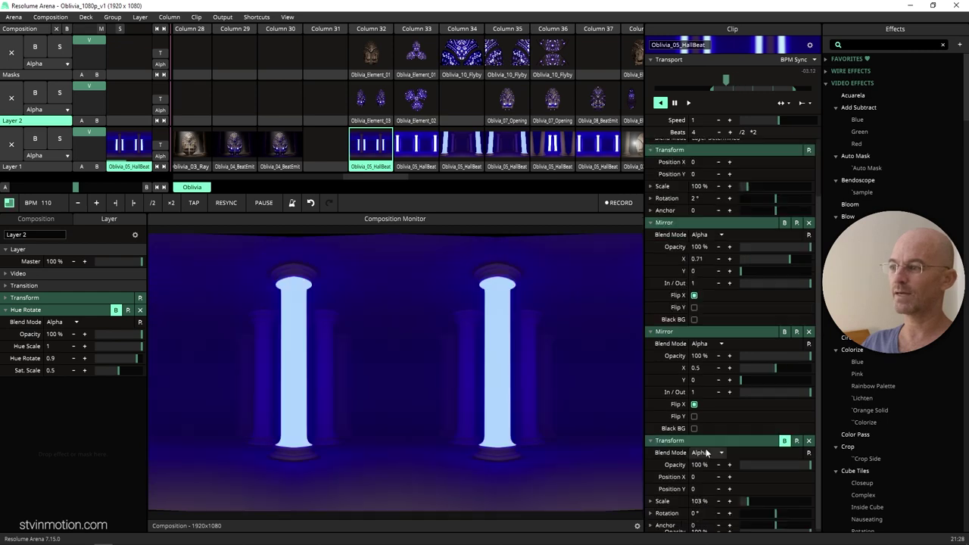
{"action": "scroll", "coordinate": [774, 461], "scroll_direction": "down", "scroll_amount": 2}
{"action": "left_click", "coordinate": [783, 441]}
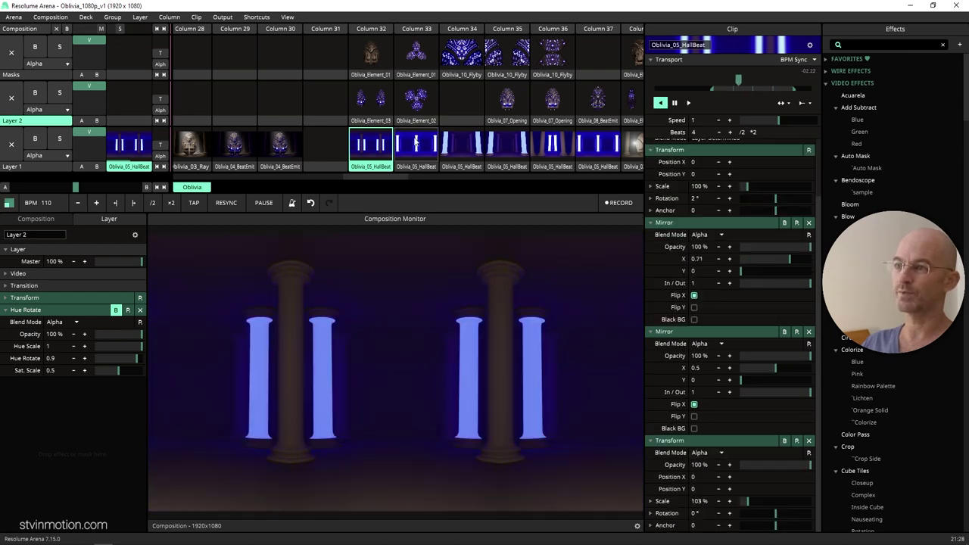
- Overlay Layer 2's Oblivia_Element_03 and the Masks layer's Oblivia_Element_01 from column 32 on the playing hall clip
{"action": "left_click", "coordinate": [371, 98]}
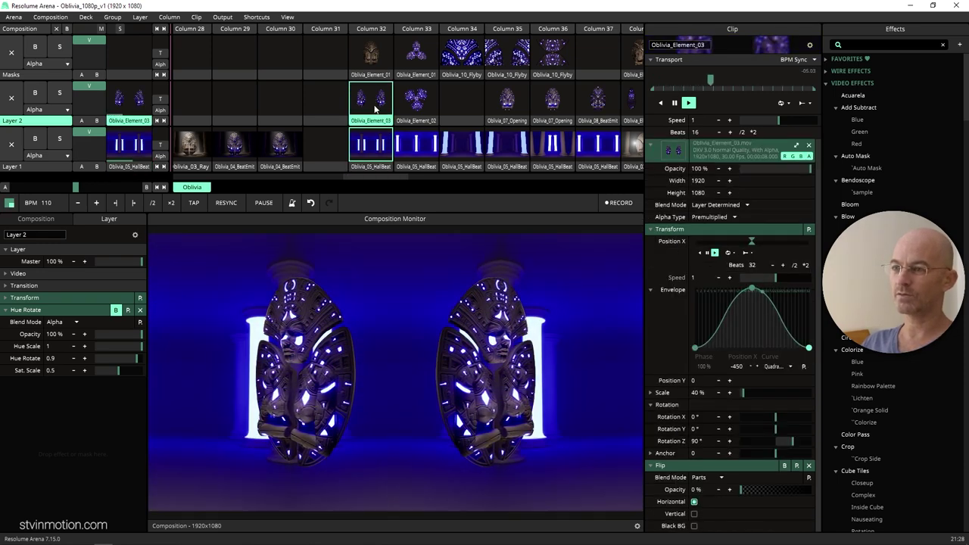
{"action": "left_click", "coordinate": [373, 70]}
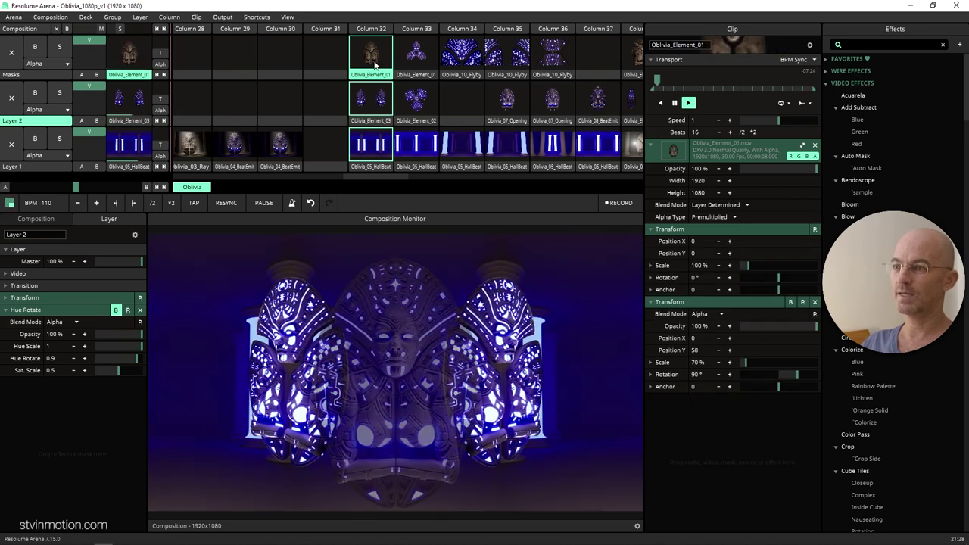